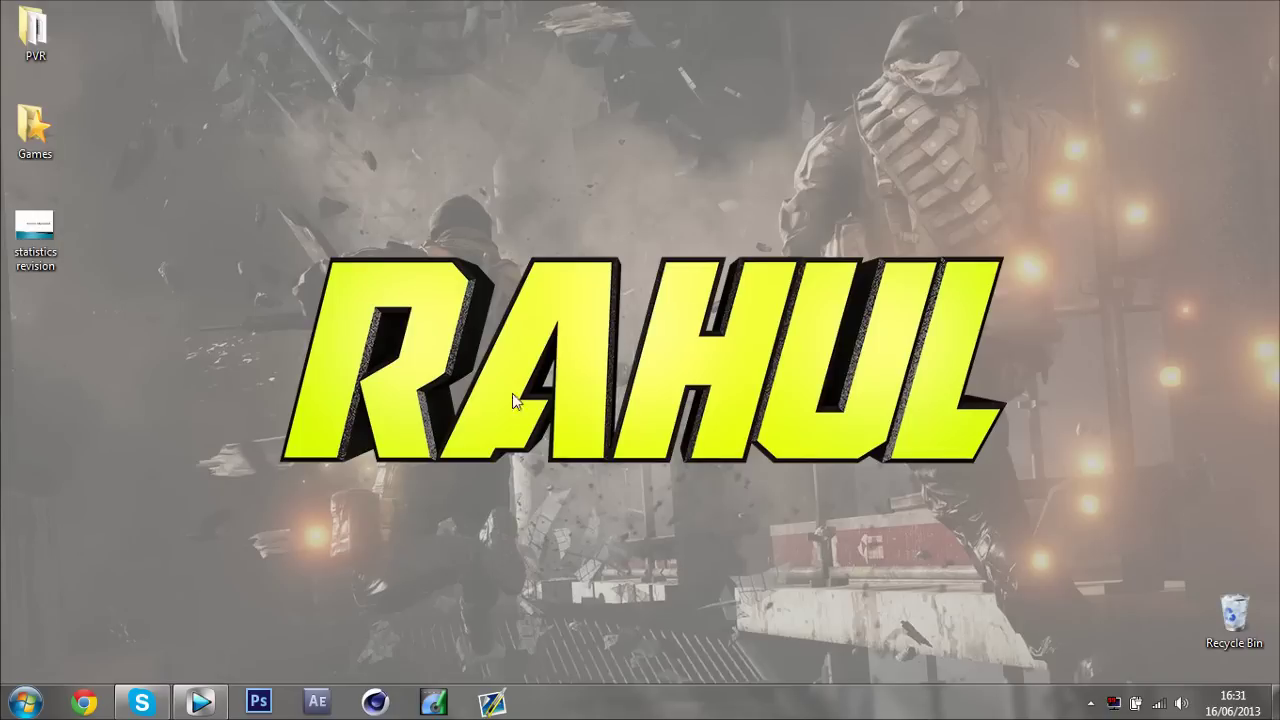
Launch Vegas, import start.MP4 from Desktop > PVR, and drag it onto the timeline
left_click(197, 700)
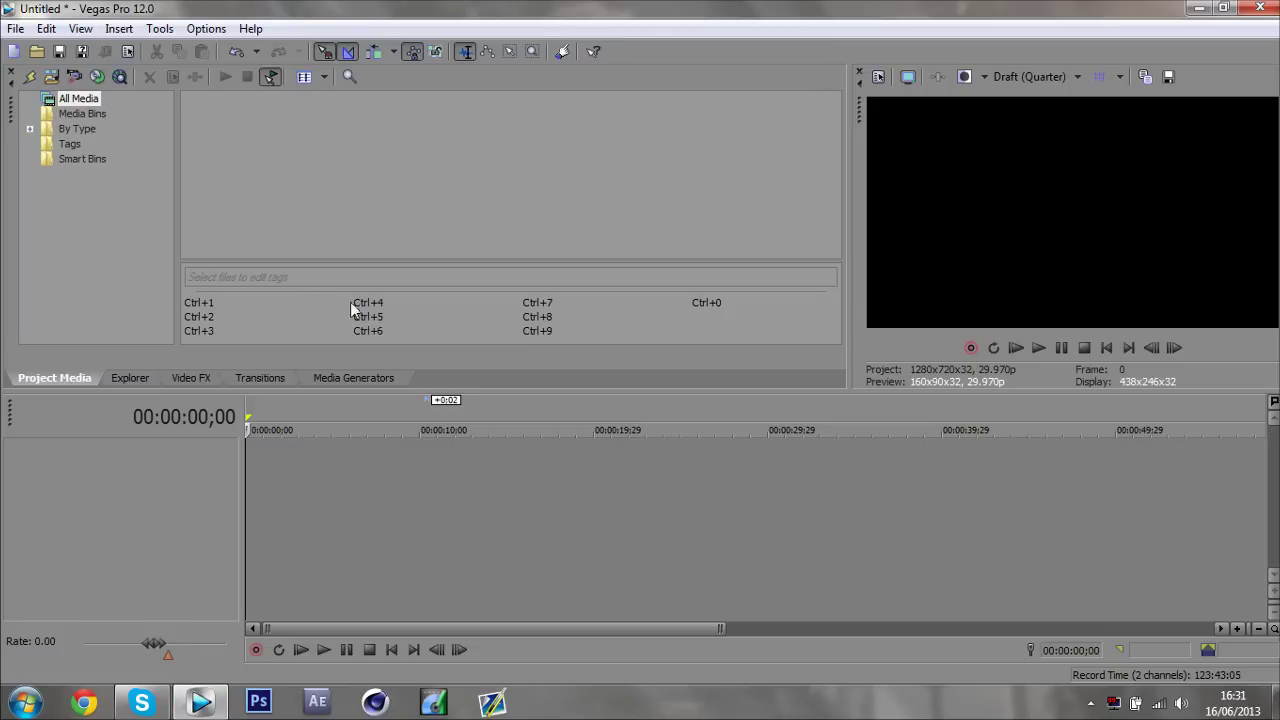
left_click(50, 79)
left_click(418, 210)
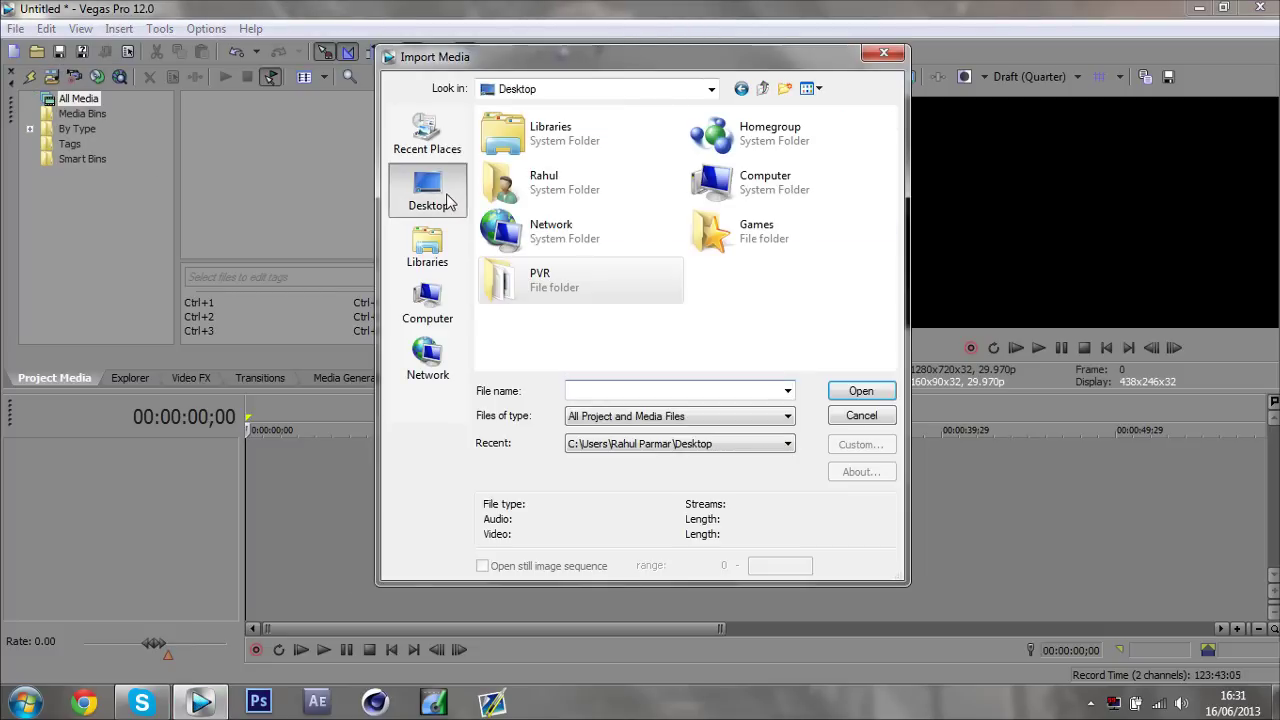
double_click(571, 292)
left_click_drag(889, 200, 903, 313)
left_click(526, 325)
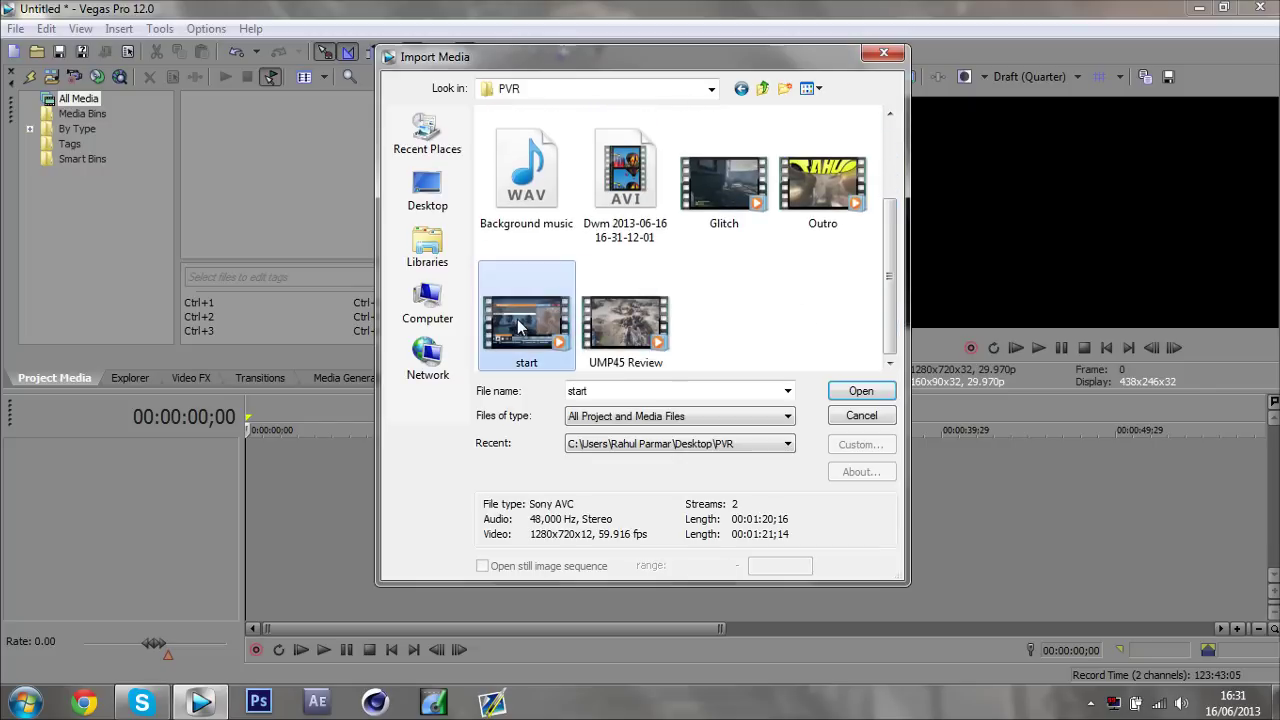
left_click(858, 392)
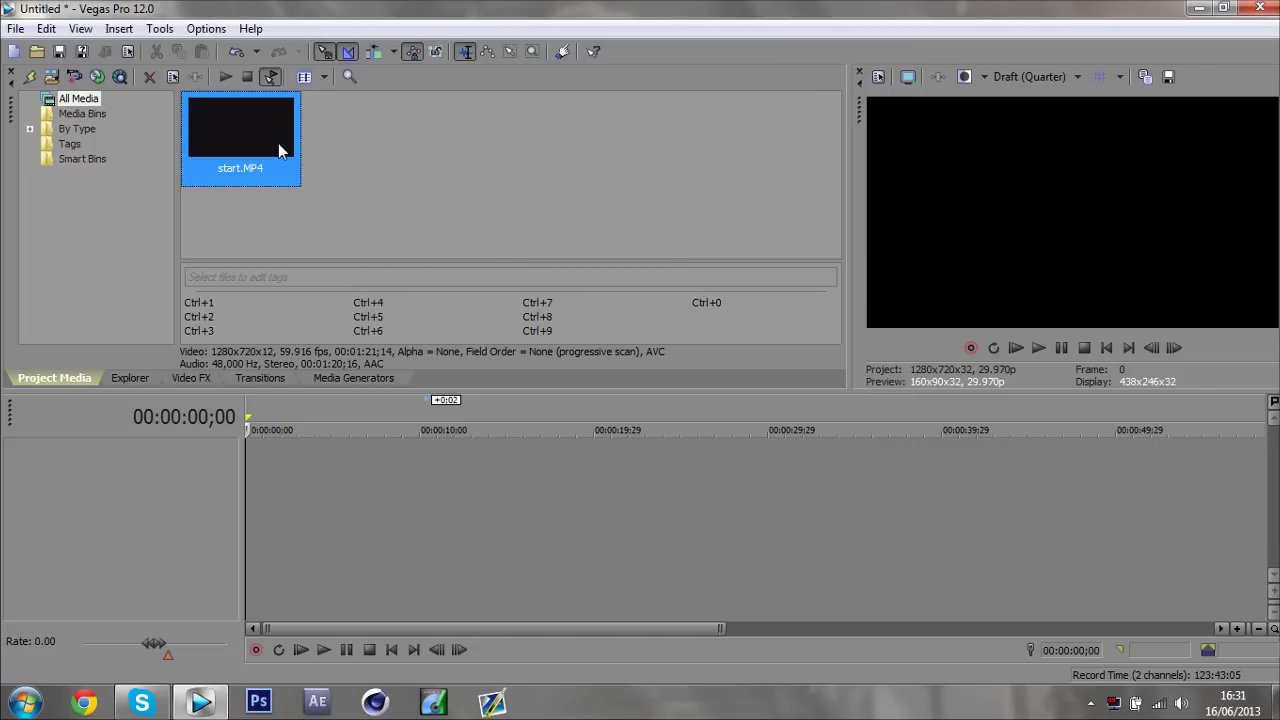
left_click_drag(285, 141, 250, 475)
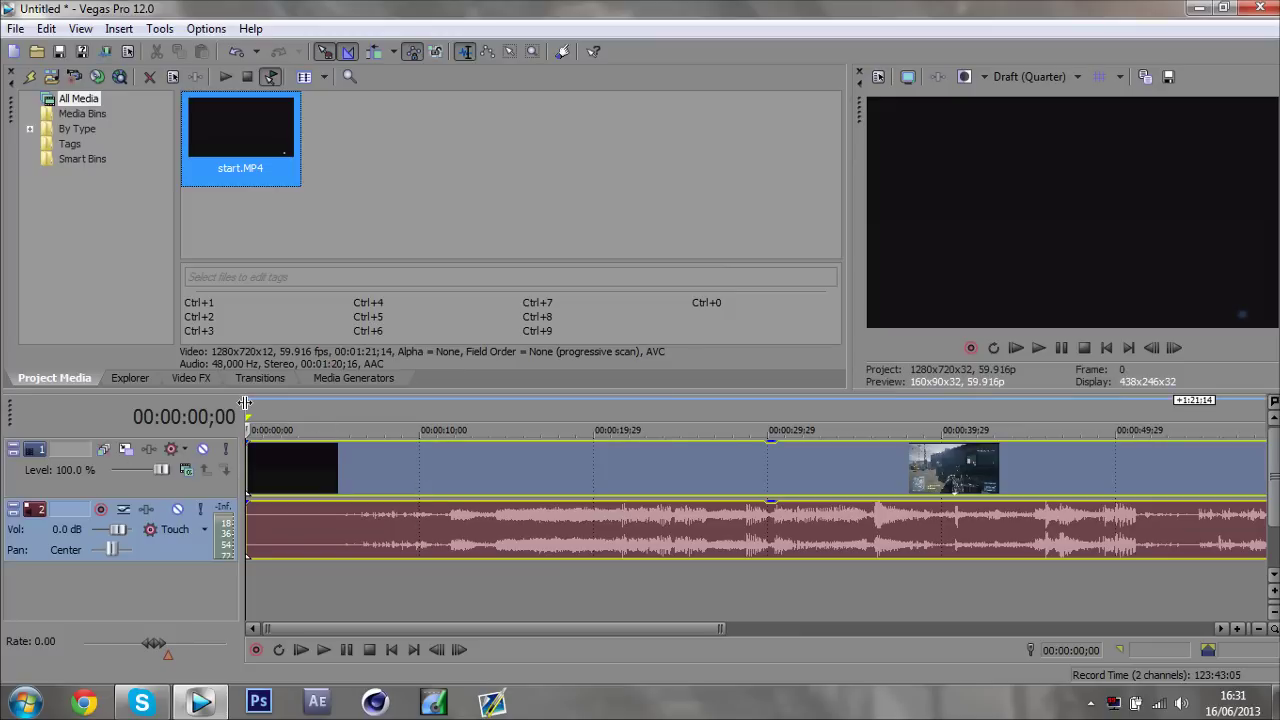
Turn on Disable Resample for the start clip through its Switches menu
scroll(303, 493, "down", 3)
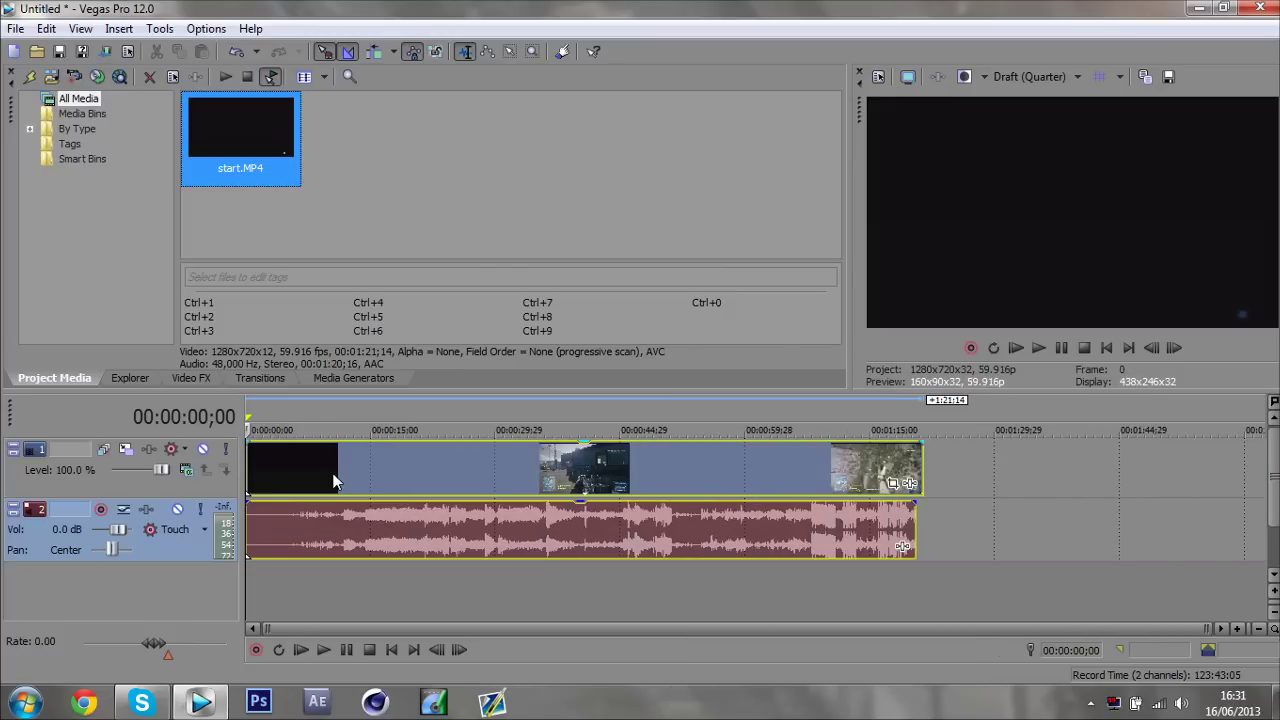
right_click(334, 481)
mouse_move(529, 529)
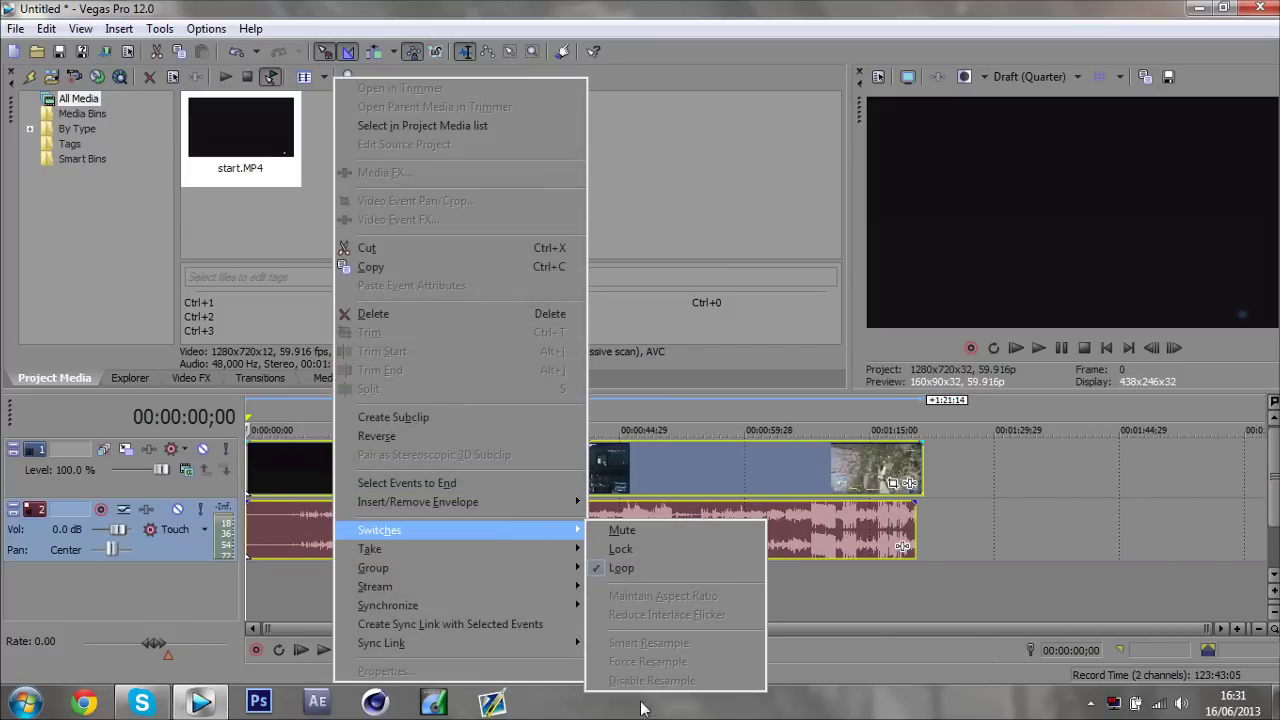
left_click(880, 614)
left_click(880, 614)
right_click(657, 462)
mouse_move(838, 532)
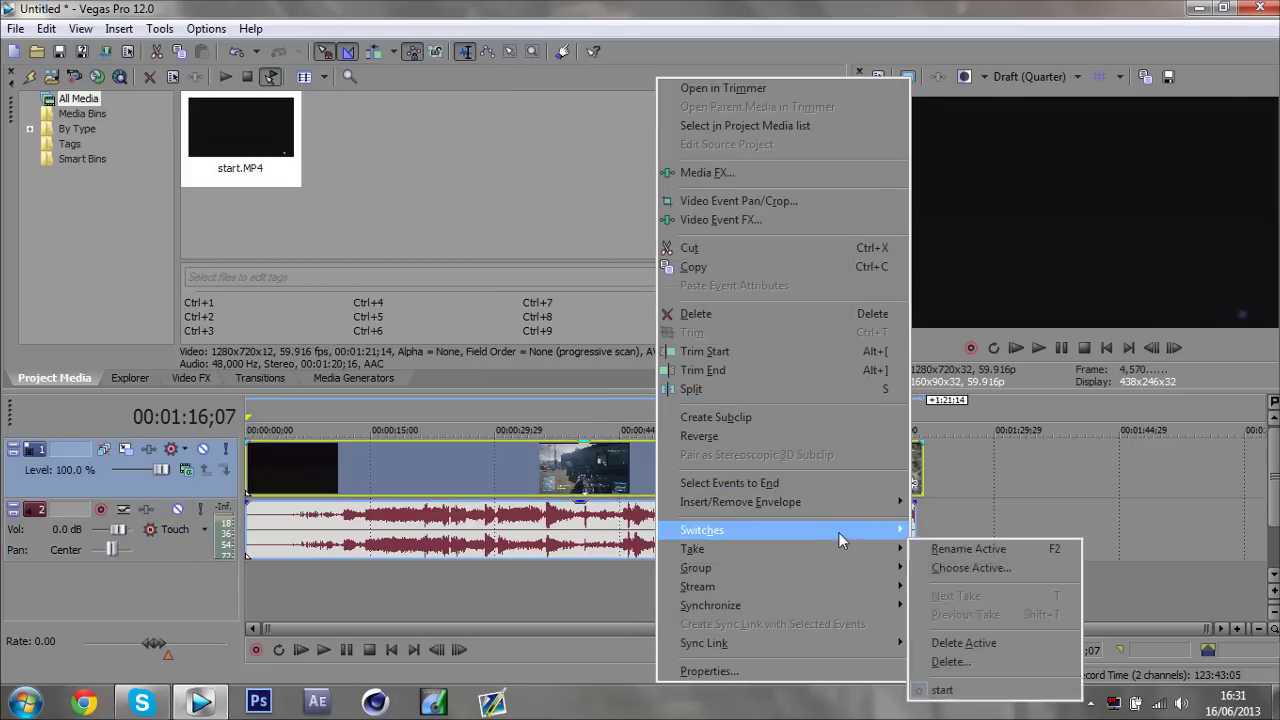
left_click(985, 678)
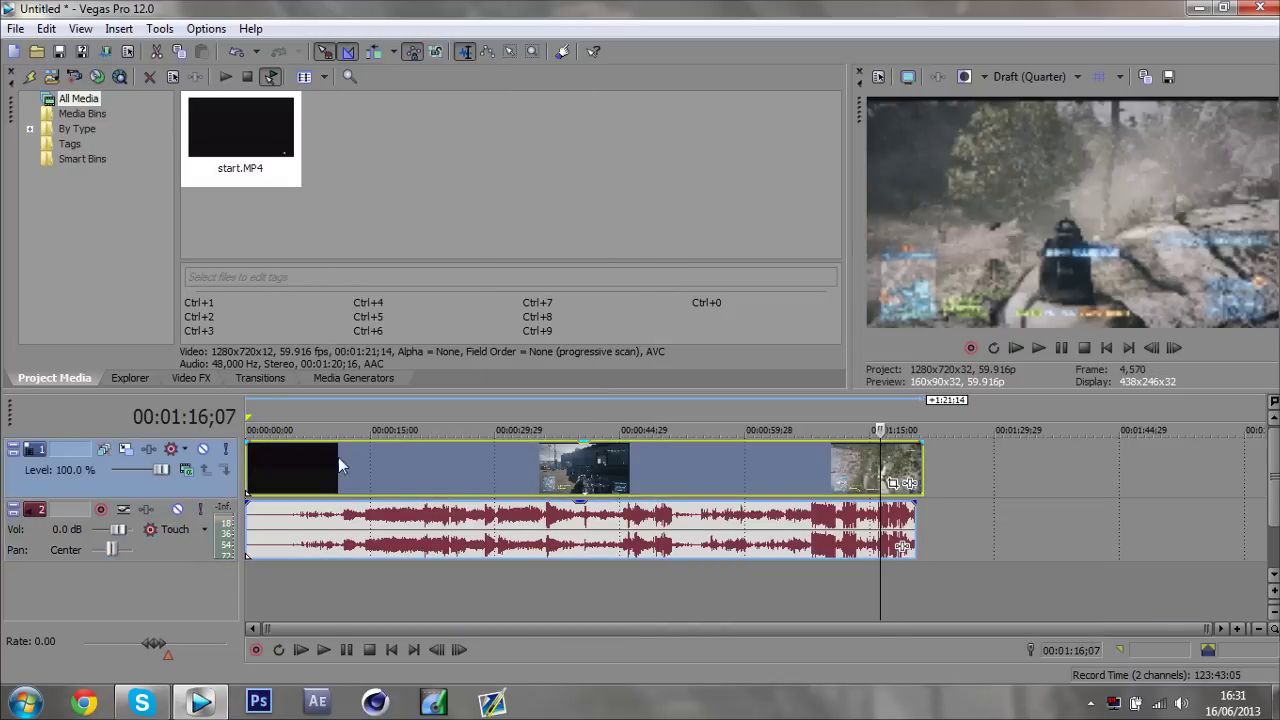
left_click(249, 466)
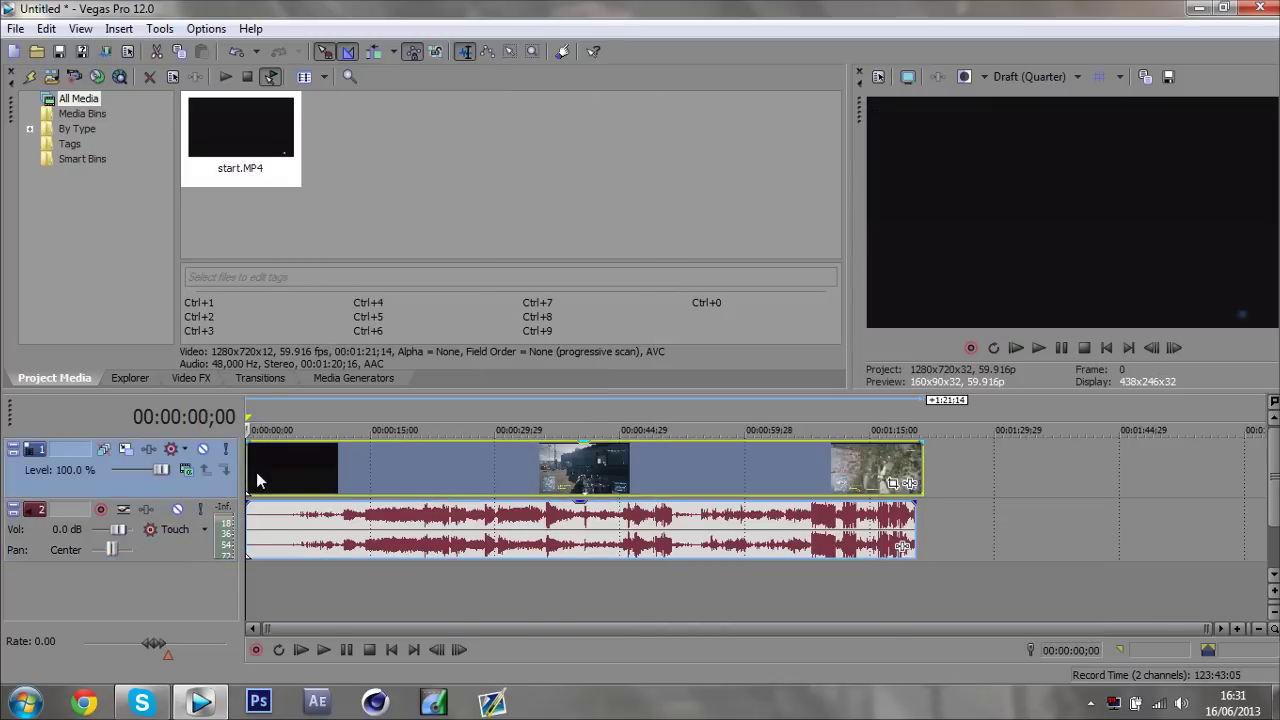
Apply the 'hd pvr' preset in the clip's Event Pan/Crop window and close it
left_click(894, 485)
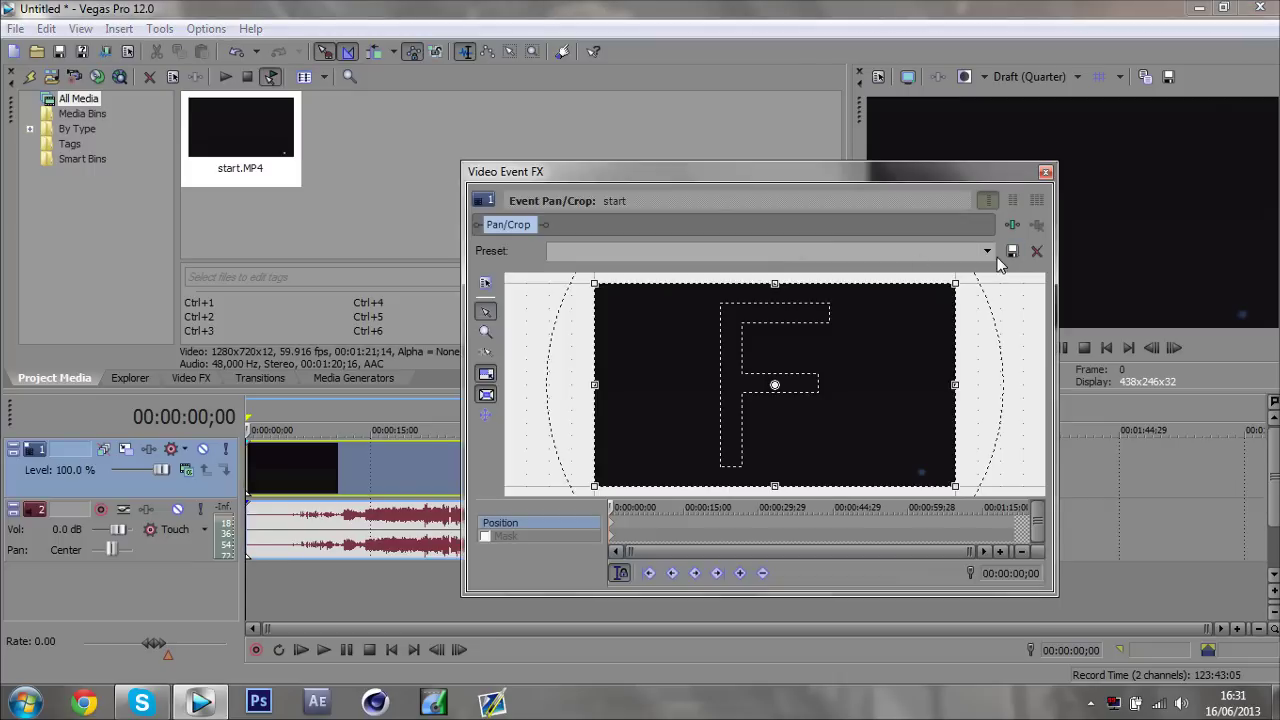
left_click(988, 252)
left_click(949, 345)
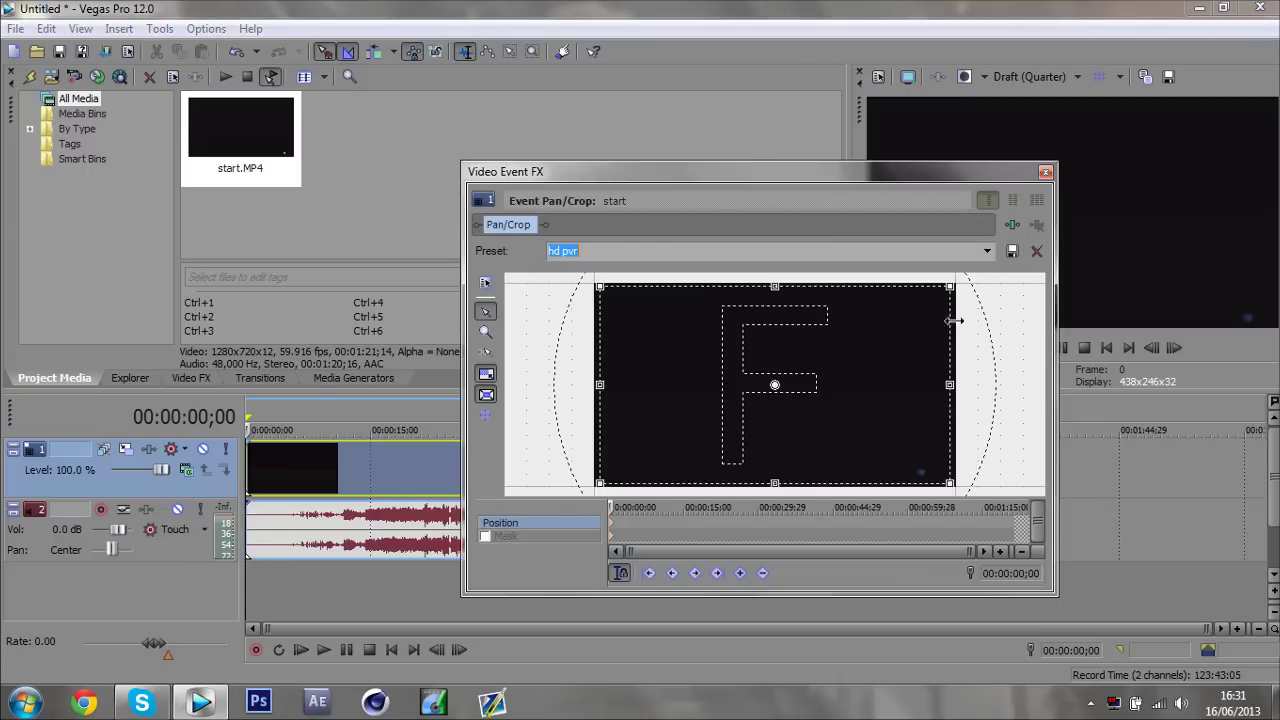
left_click(1045, 172)
left_click(517, 466)
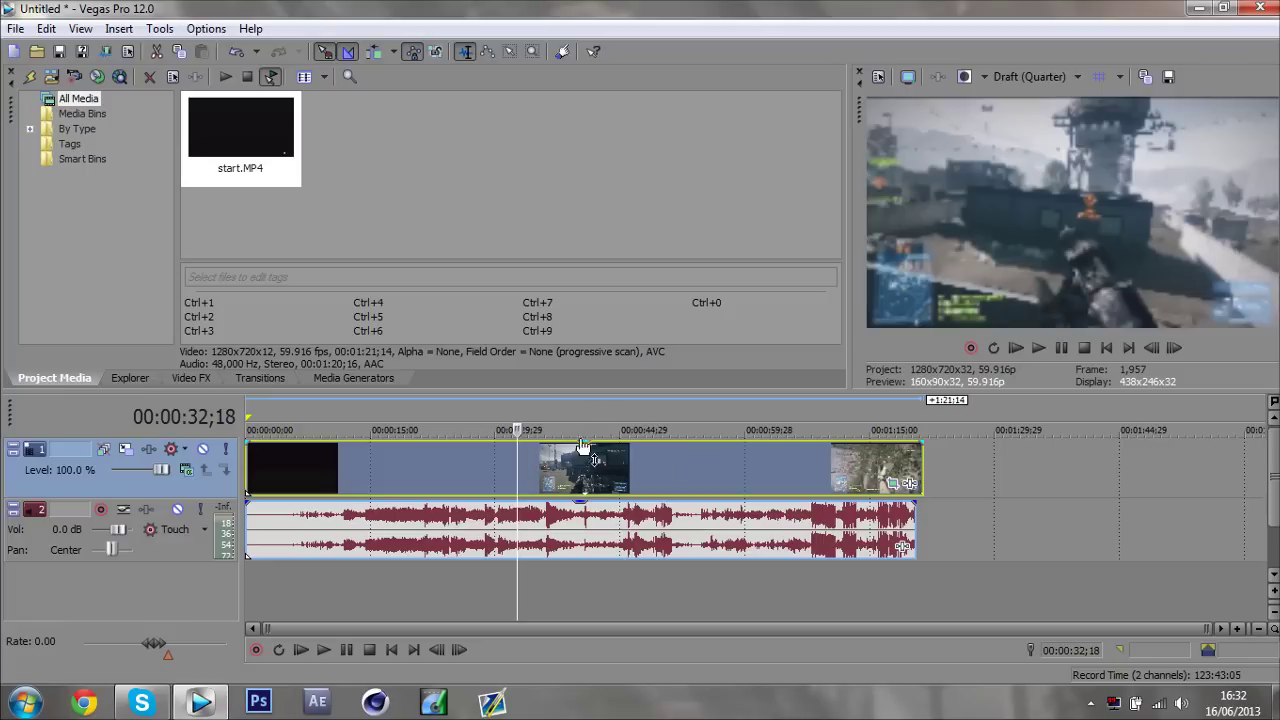
Split the gameplay clip at 00:00:35;09 and again at 00:00:52;17
left_click(549, 470)
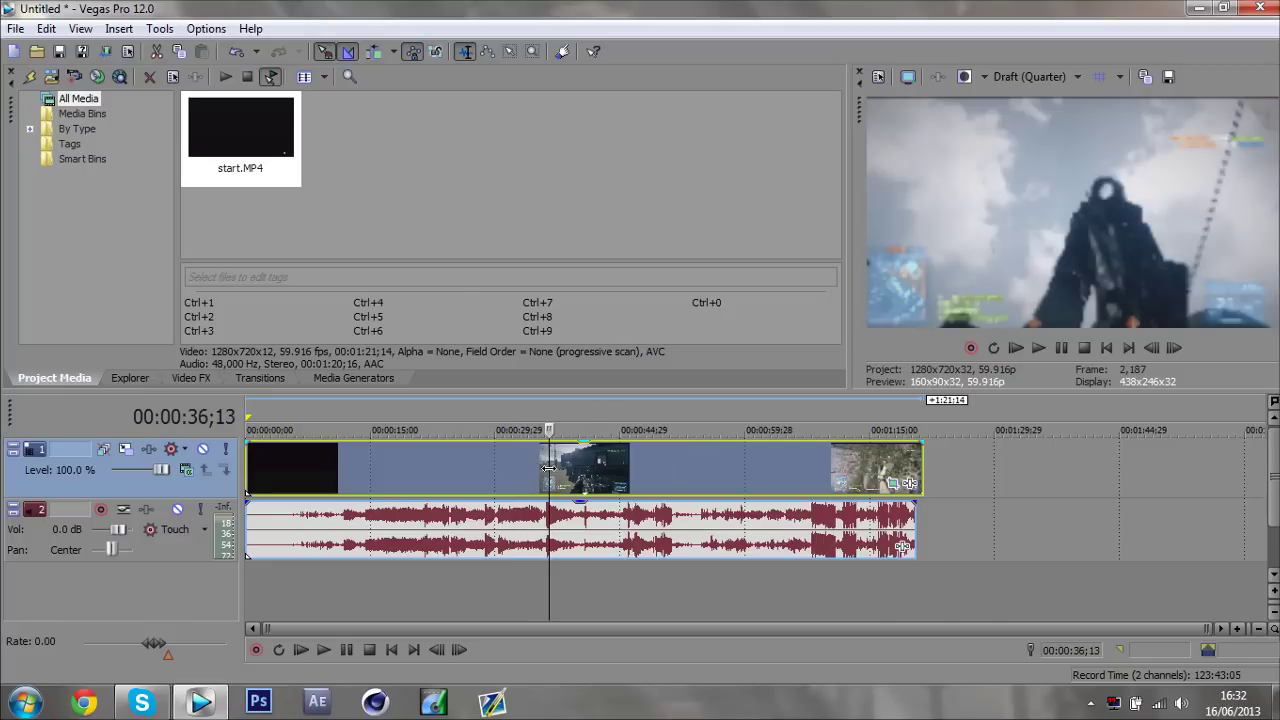
left_click(540, 480)
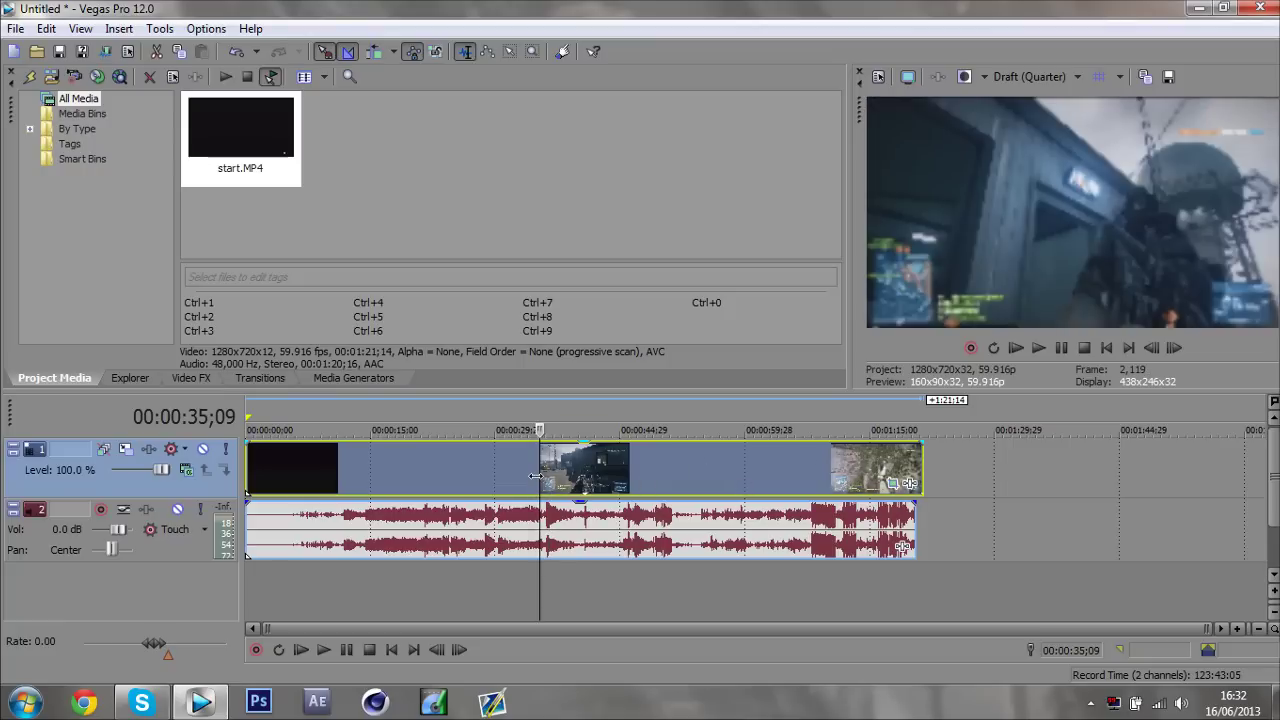
scroll(610, 532, "up", 3)
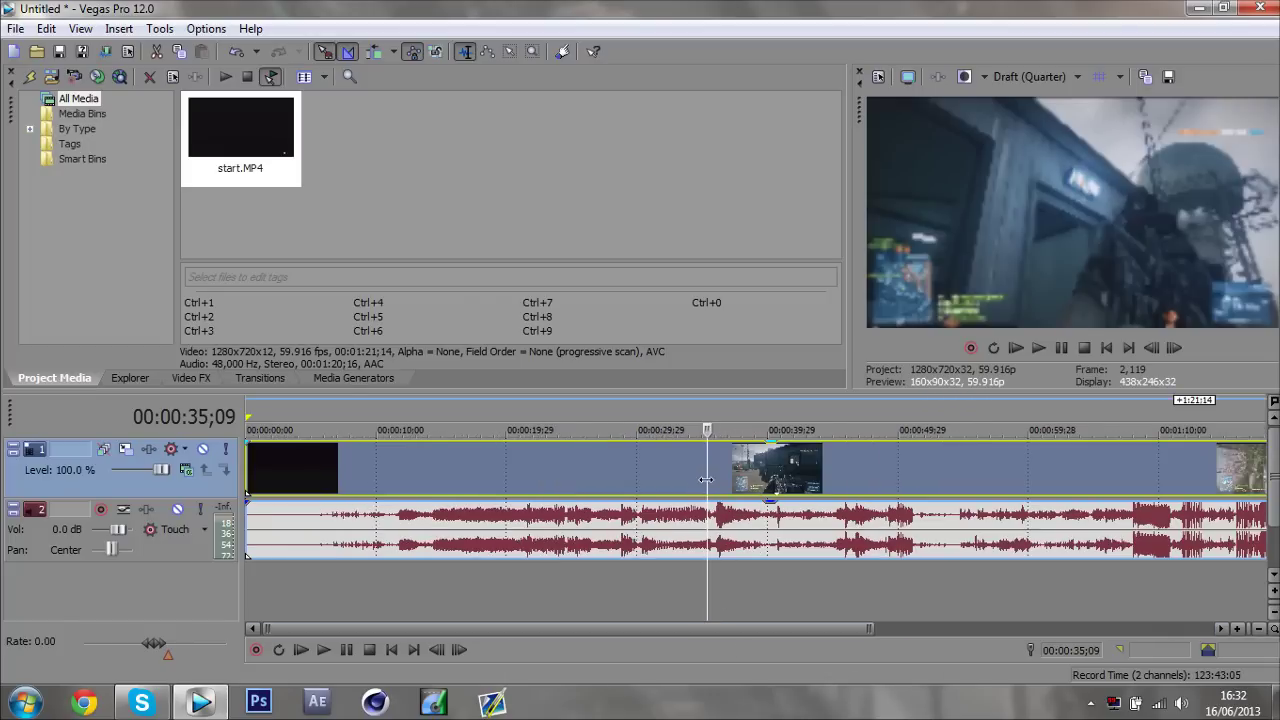
key("s")
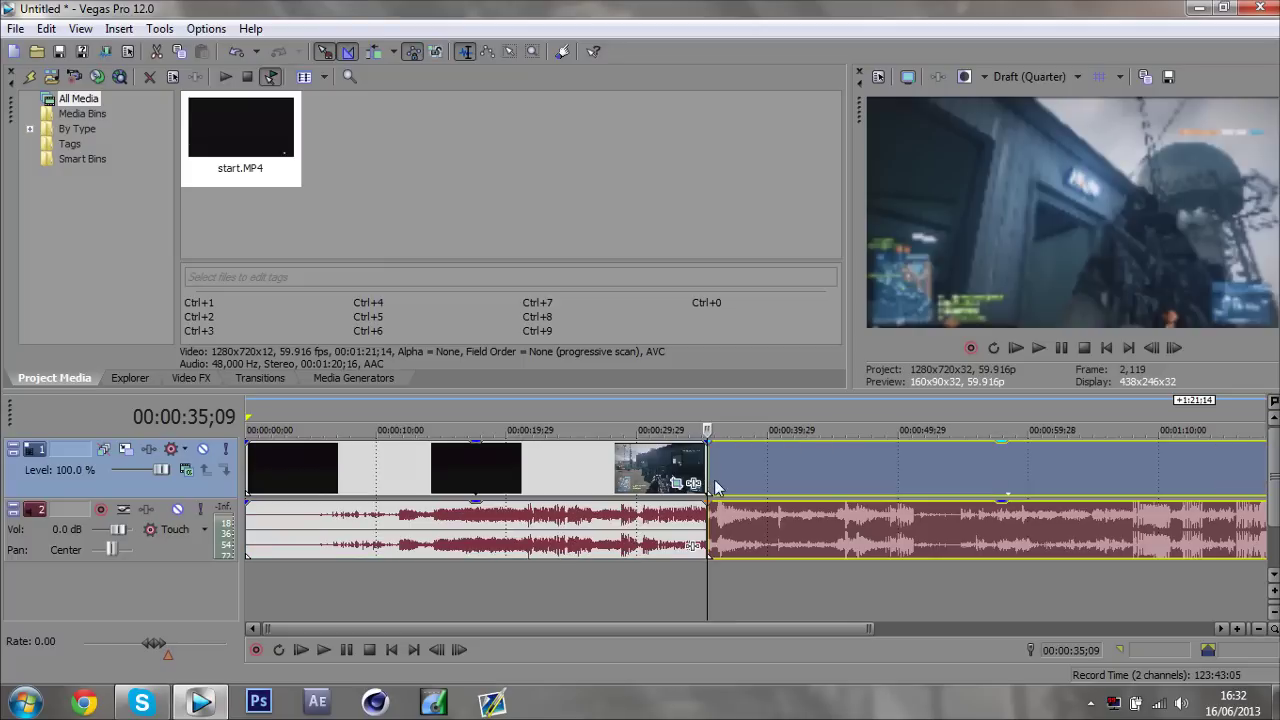
left_click(932, 472)
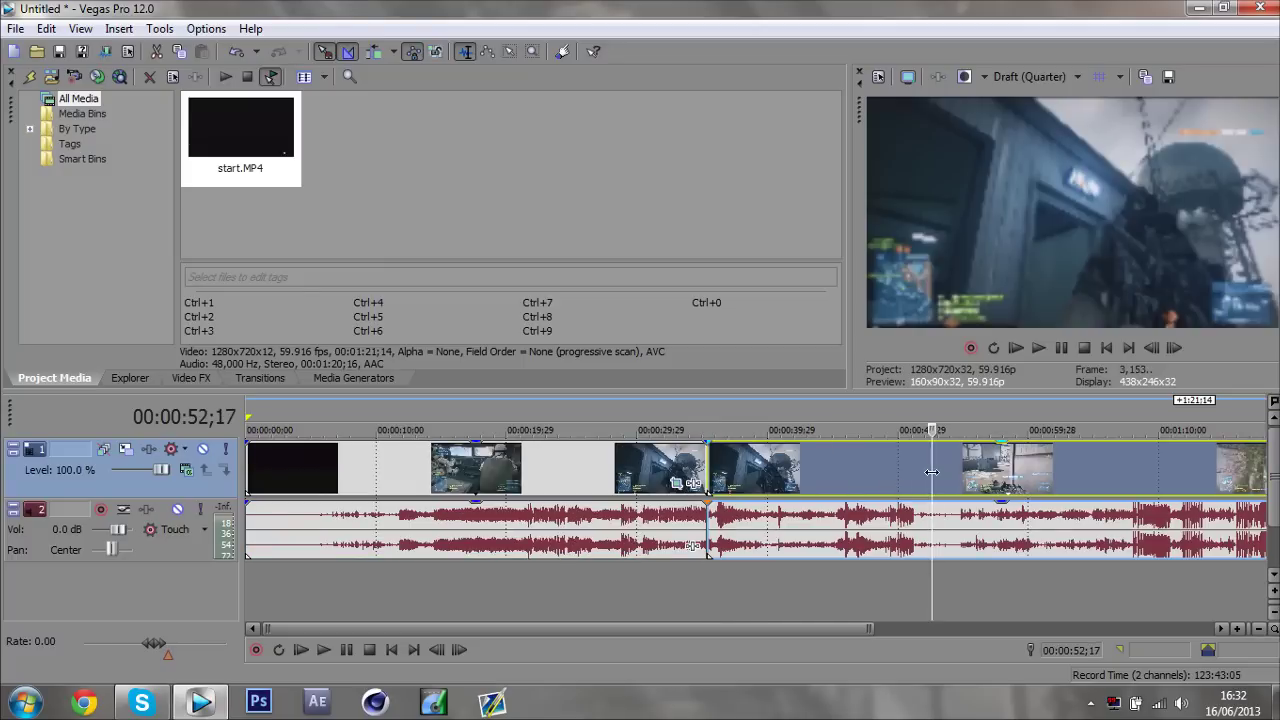
key("s")
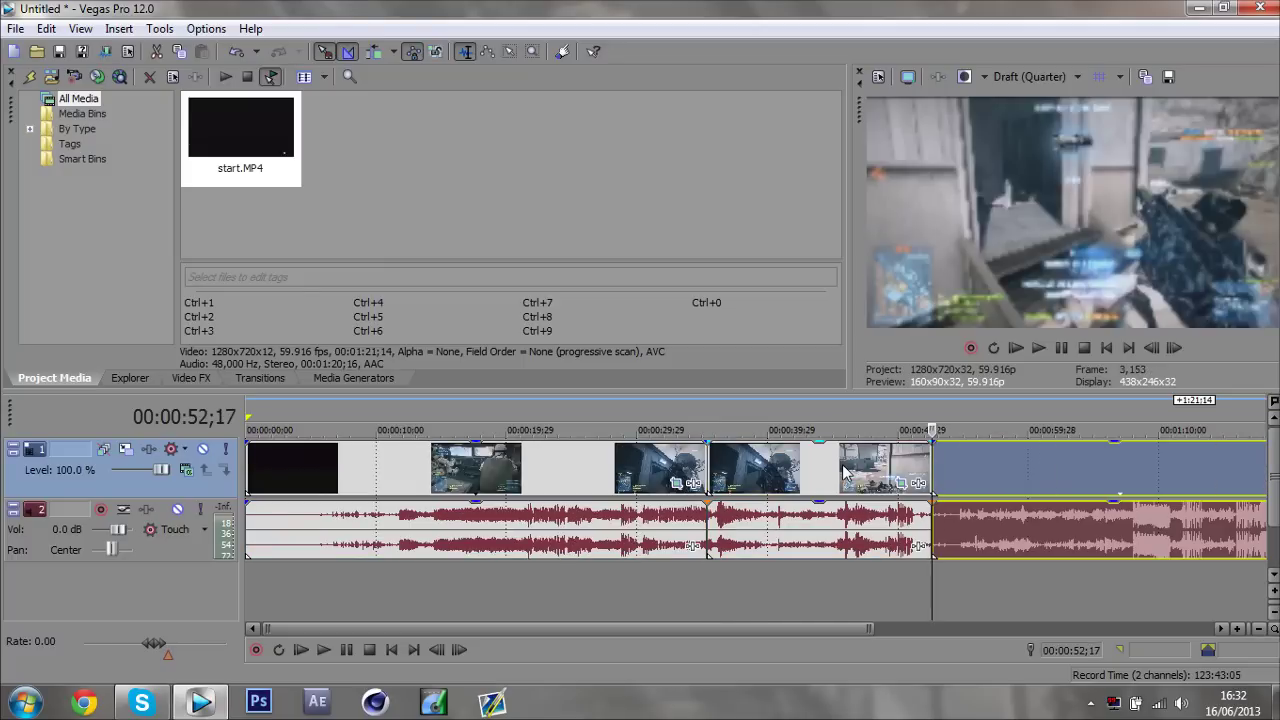
Delete the middle section and slide the later footage left to close the gap
left_click(843, 472)
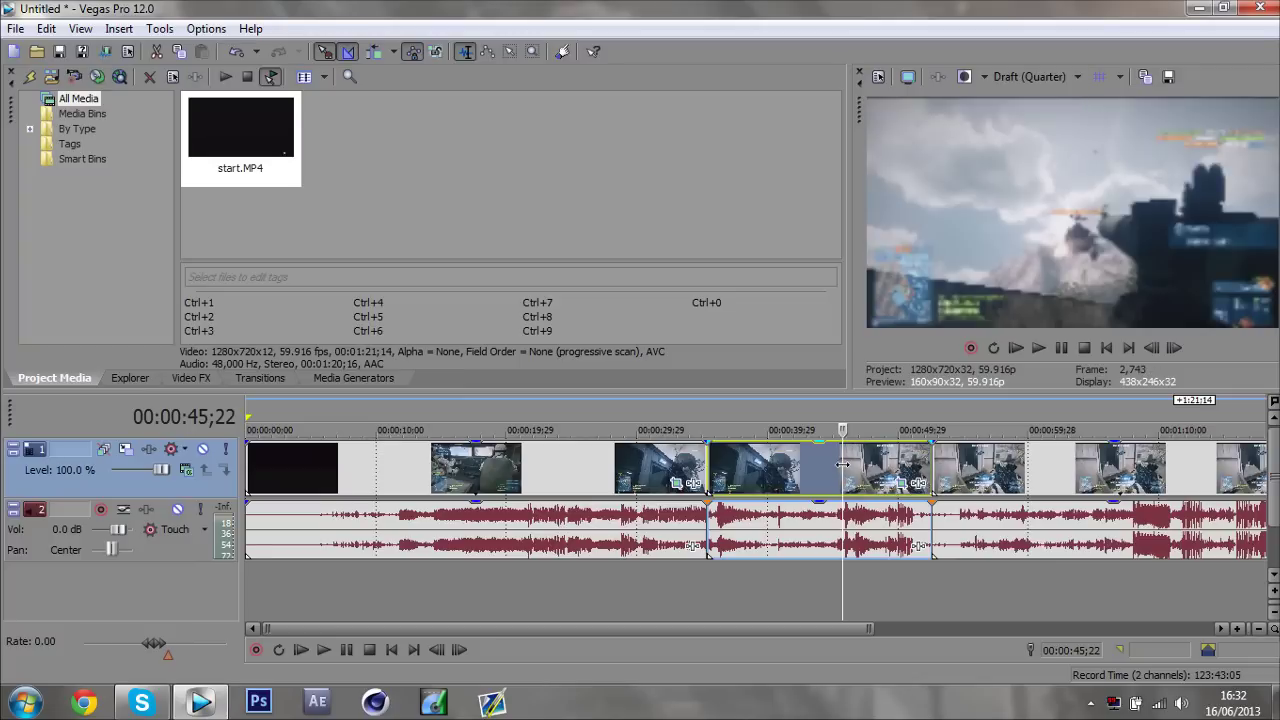
key("Delete")
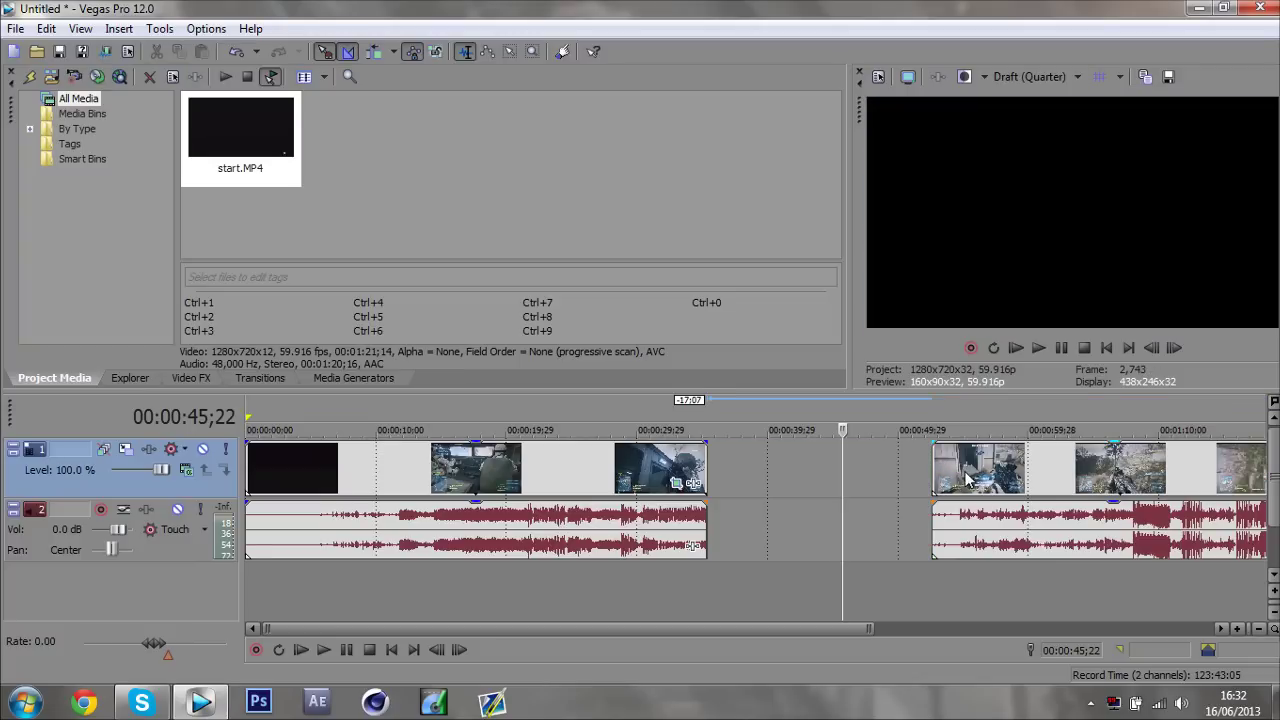
left_click_drag(941, 480, 738, 474)
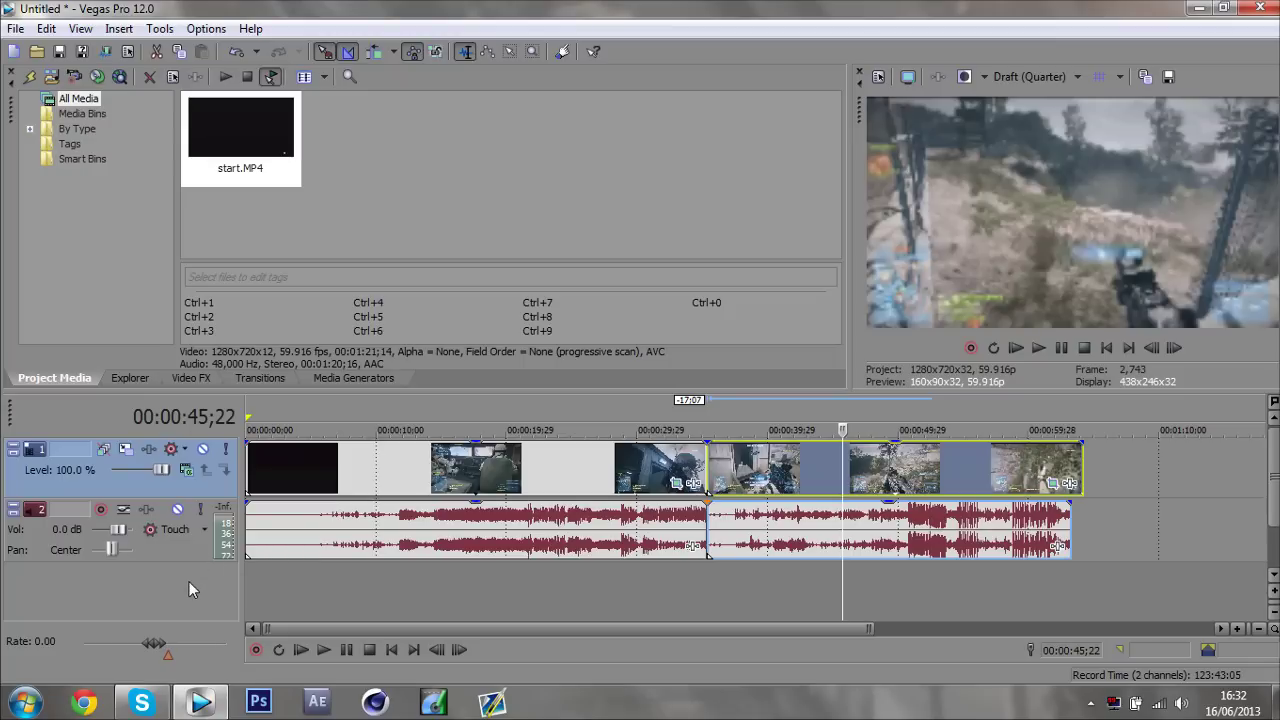
Add a new audio track and import 30.wav from 1. Editing stuff > Glitch Sound
right_click(140, 572)
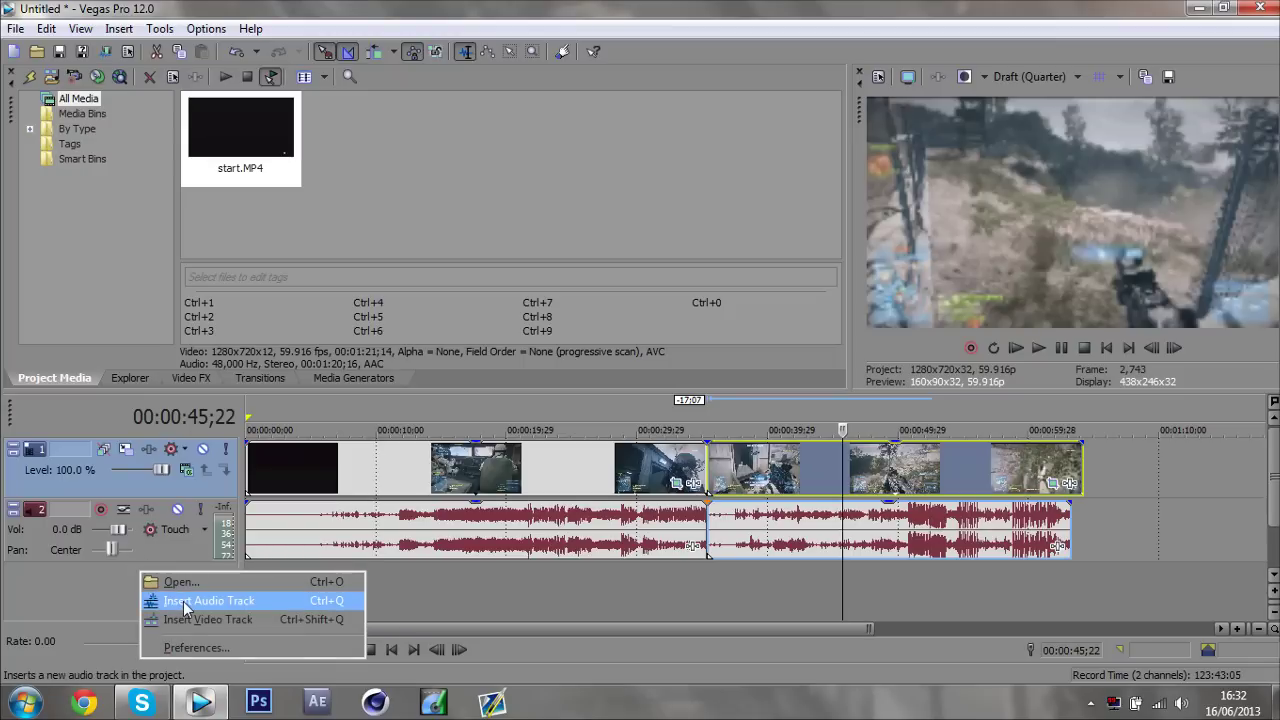
left_click(184, 602)
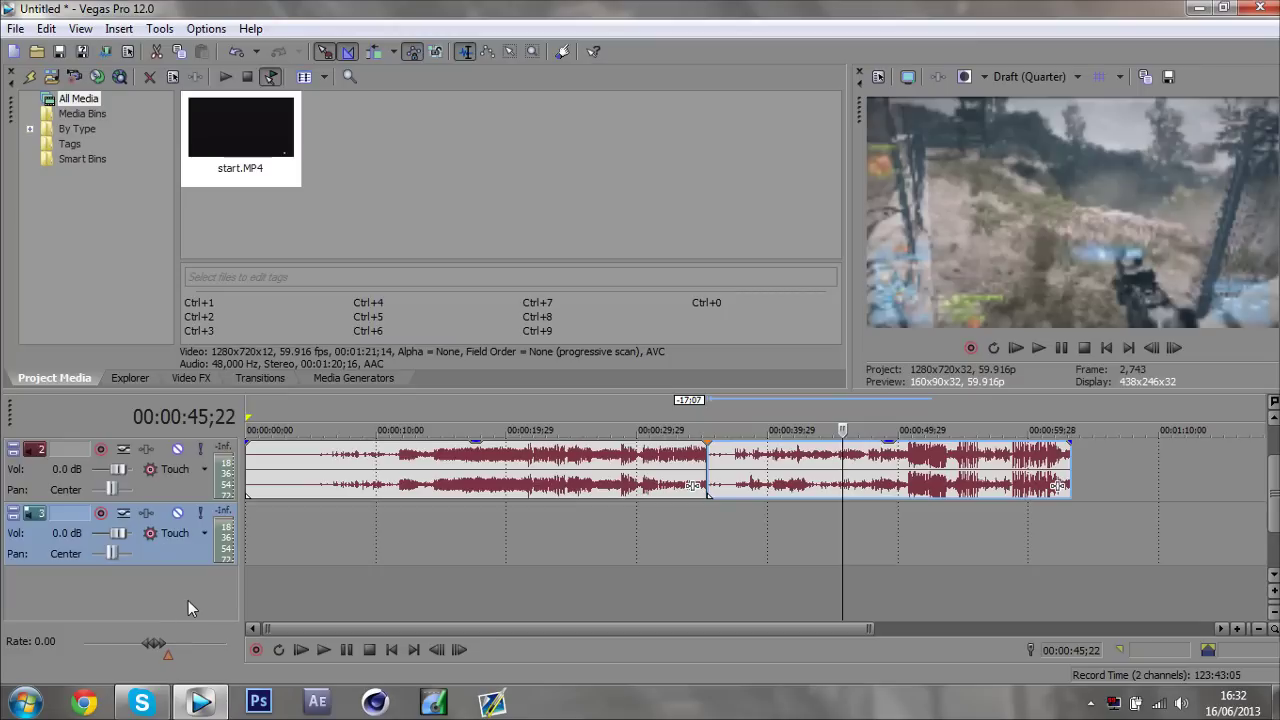
left_click(51, 78)
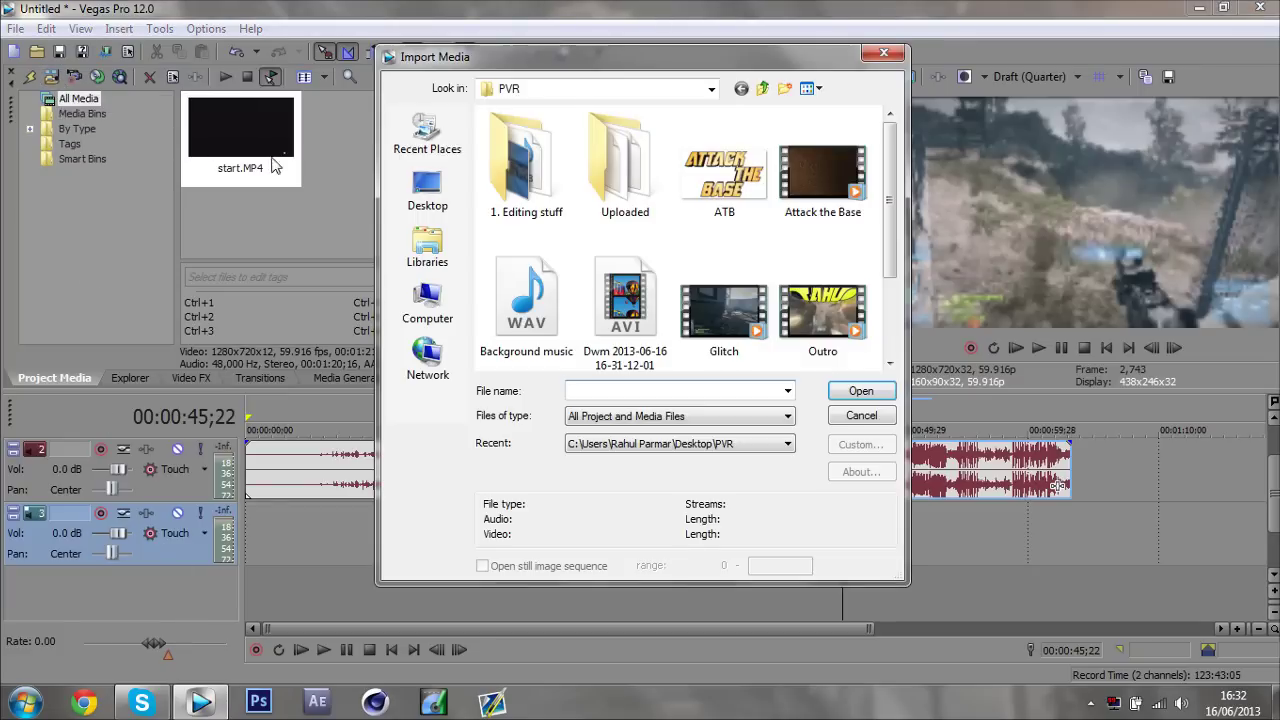
double_click(514, 188)
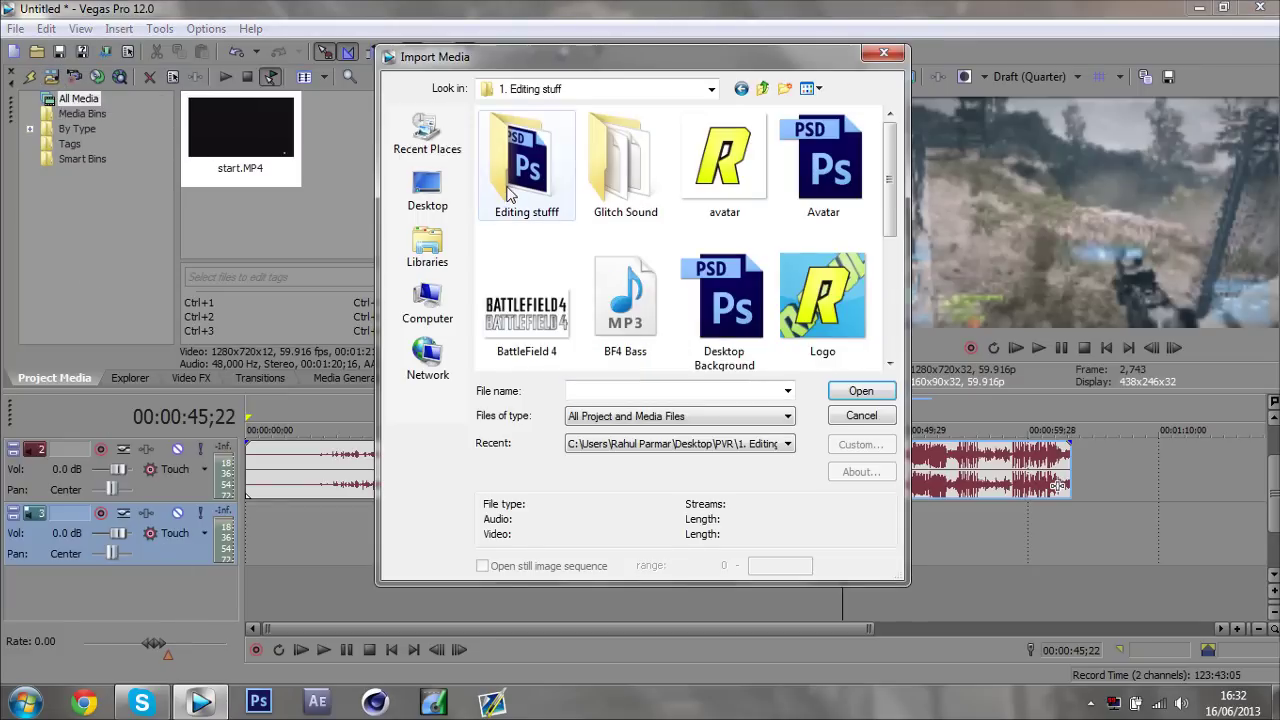
double_click(604, 174)
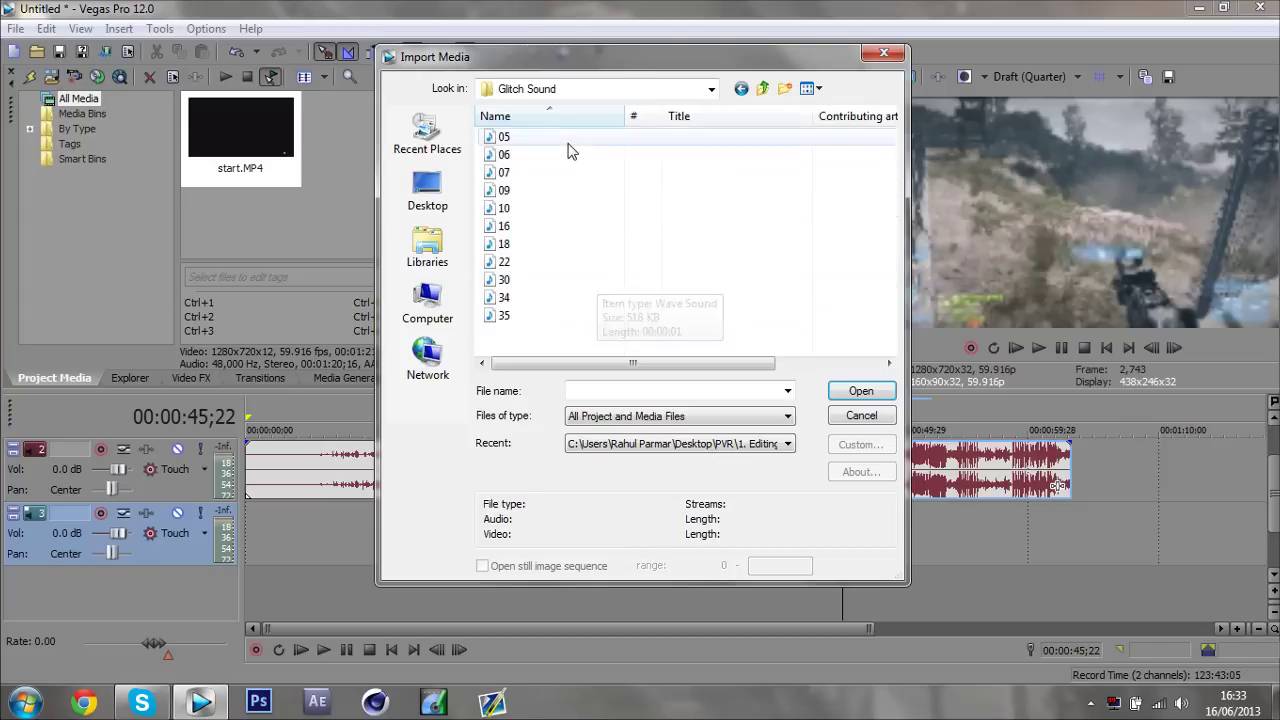
left_click(535, 283)
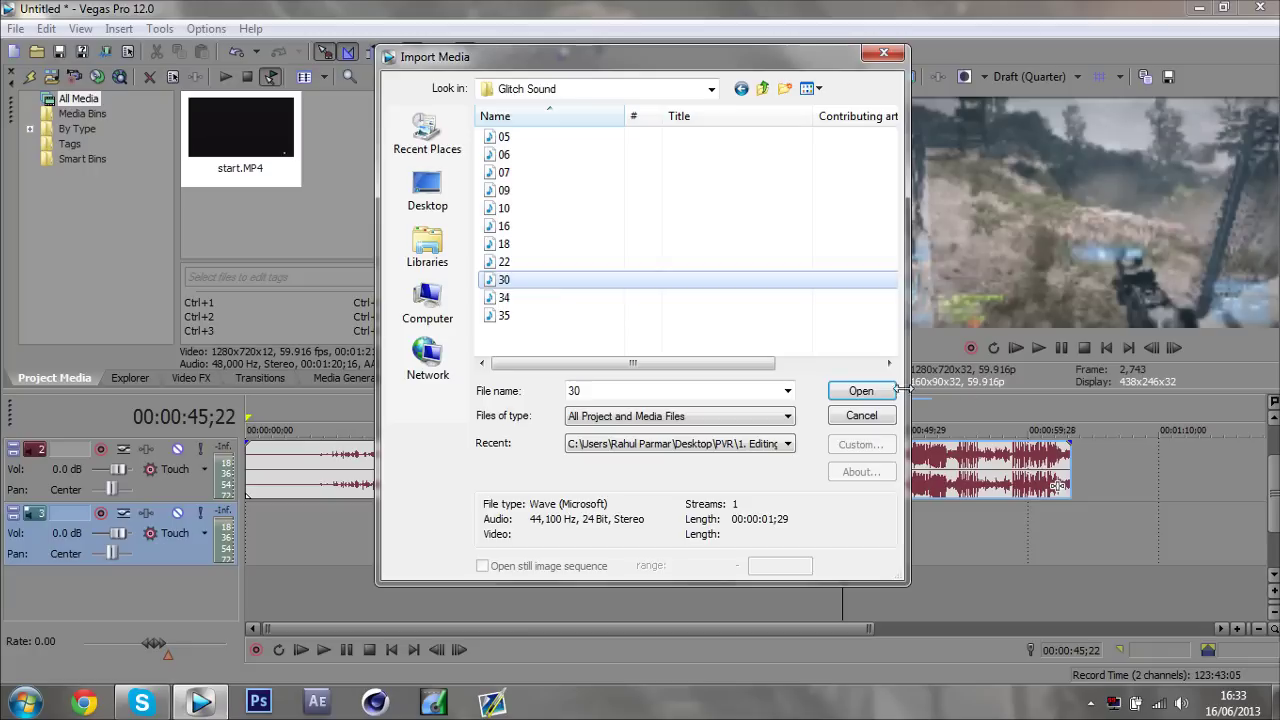
left_click(861, 391)
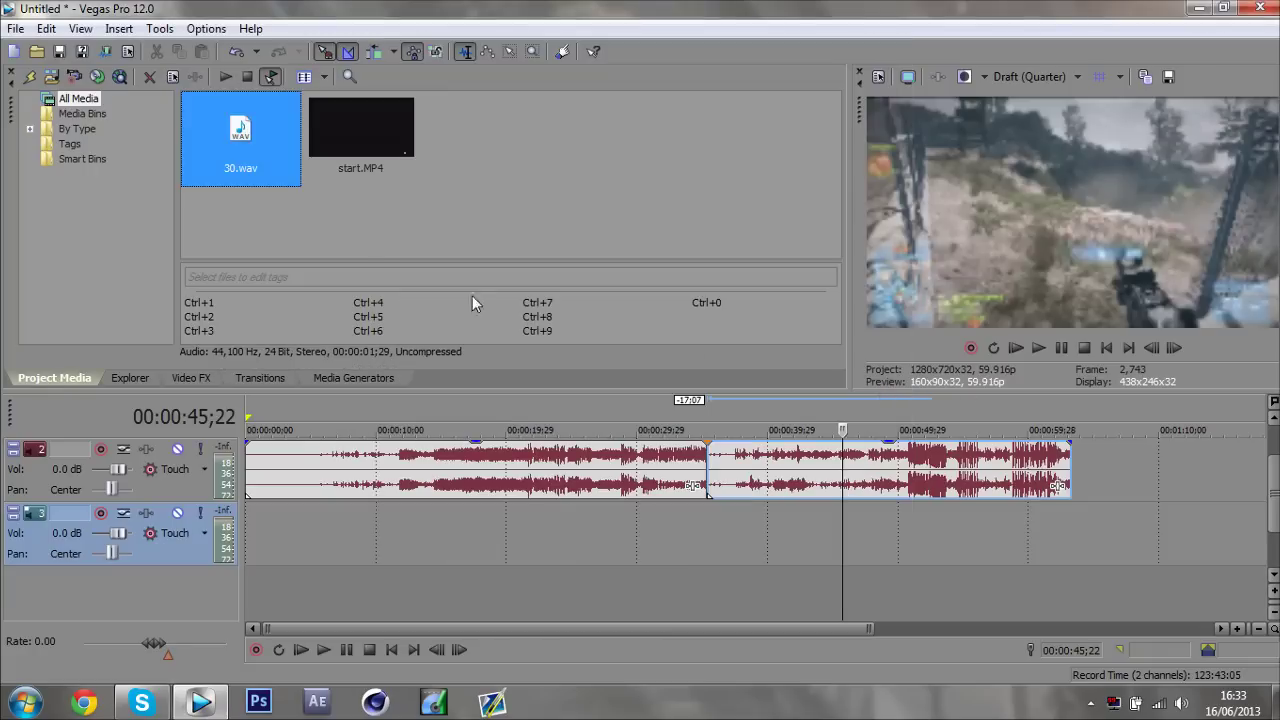
Place 30.wav from Project Media onto track 3 near the cut
left_click(263, 205)
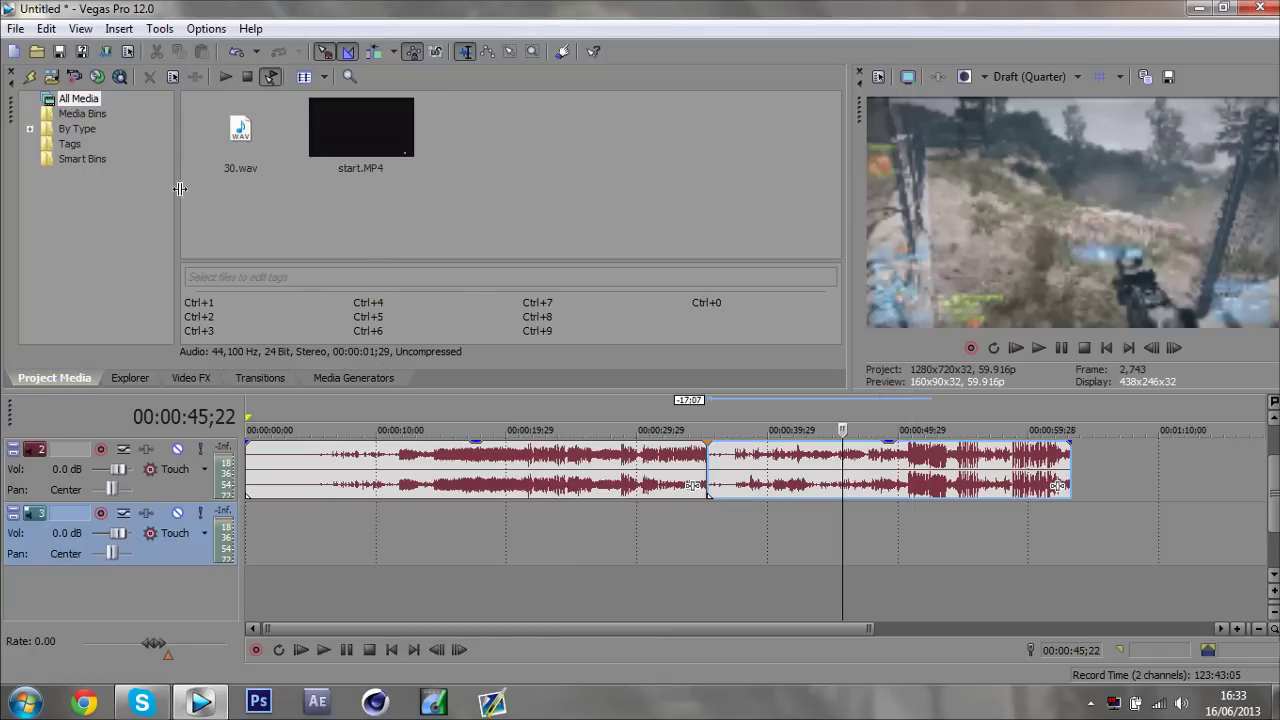
left_click_drag(241, 160, 404, 393)
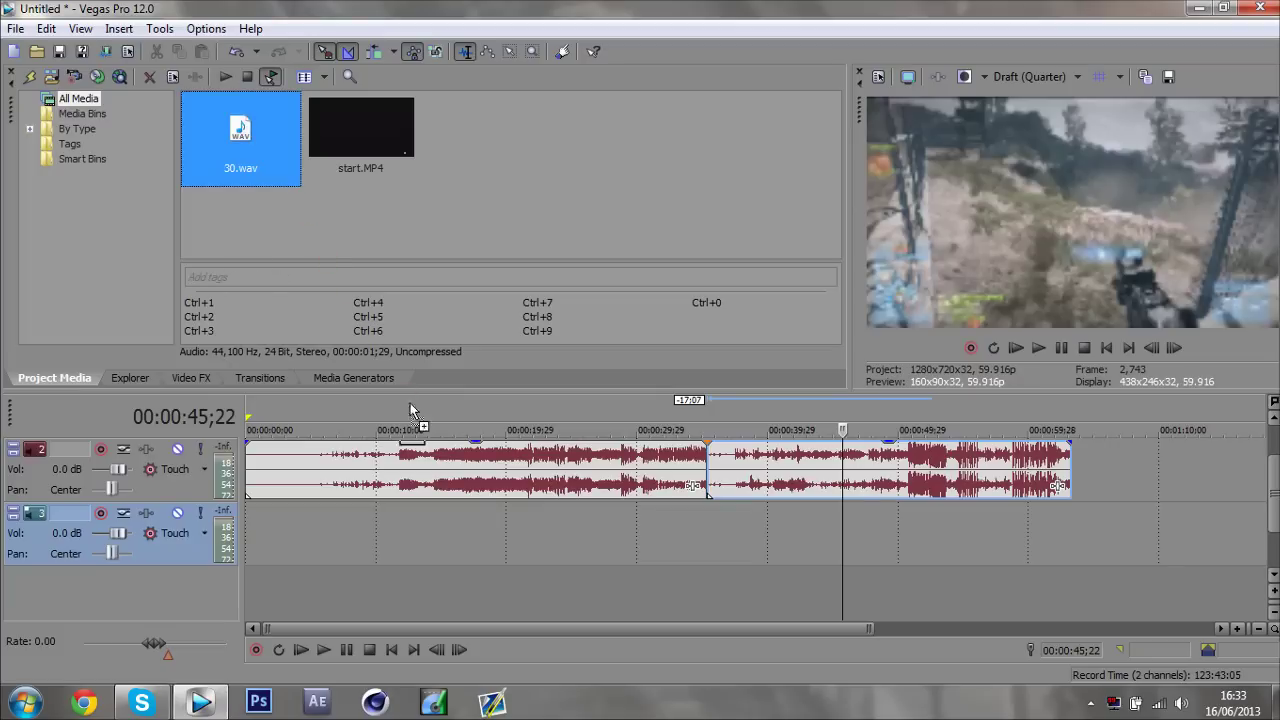
left_click_drag(704, 541, 702, 532)
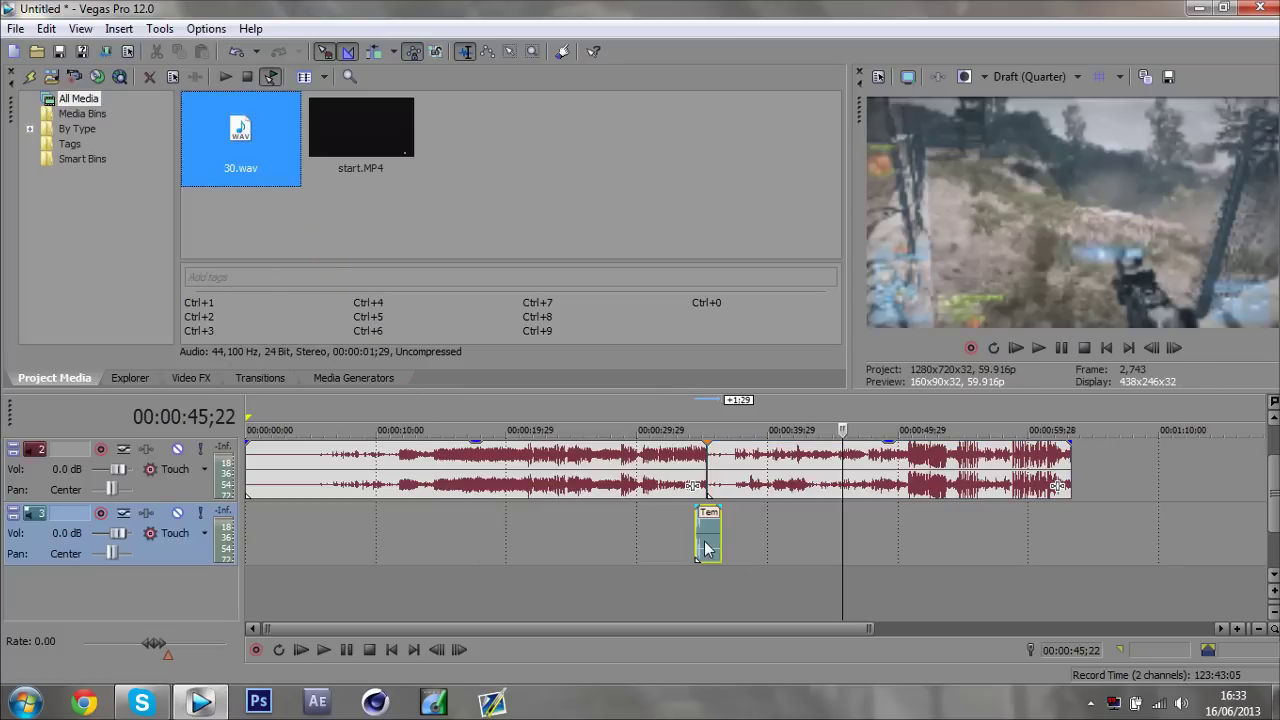
left_click(699, 529)
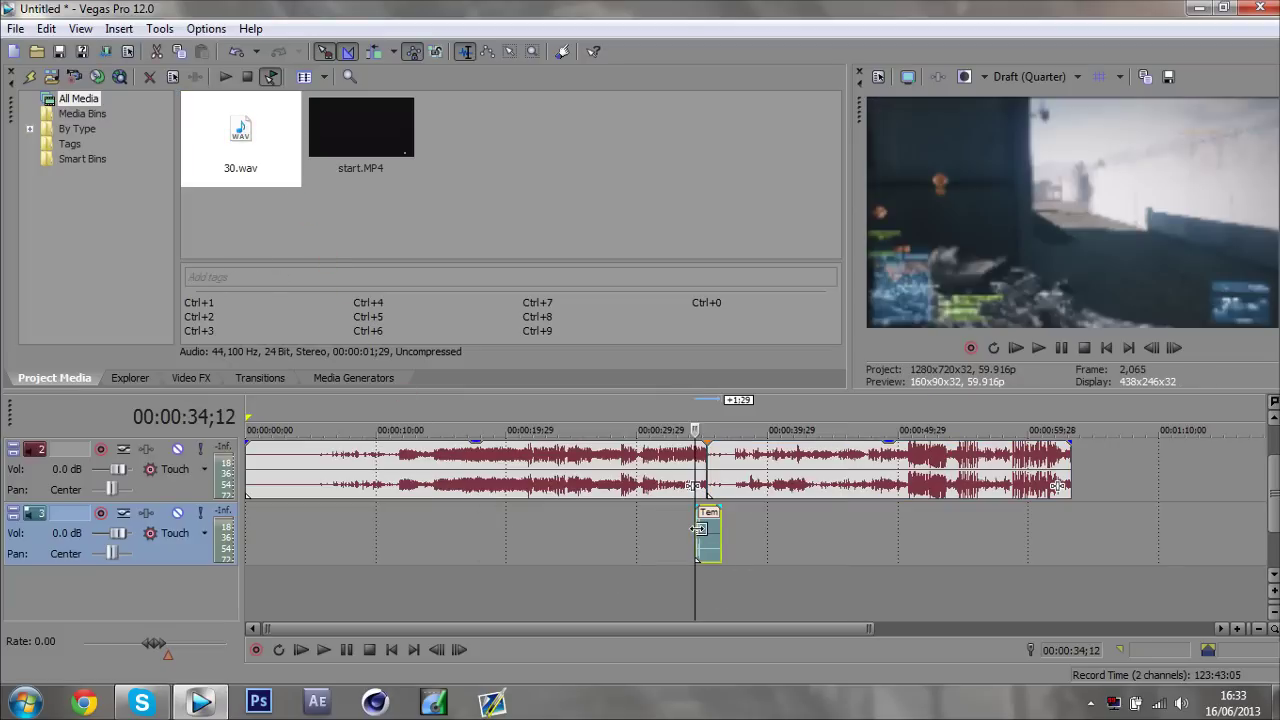
Trim the glitch sound shorter and slide it right so it starts at the cut
left_click_drag(864, 628, 768, 628)
scroll(802, 553, "up", 6)
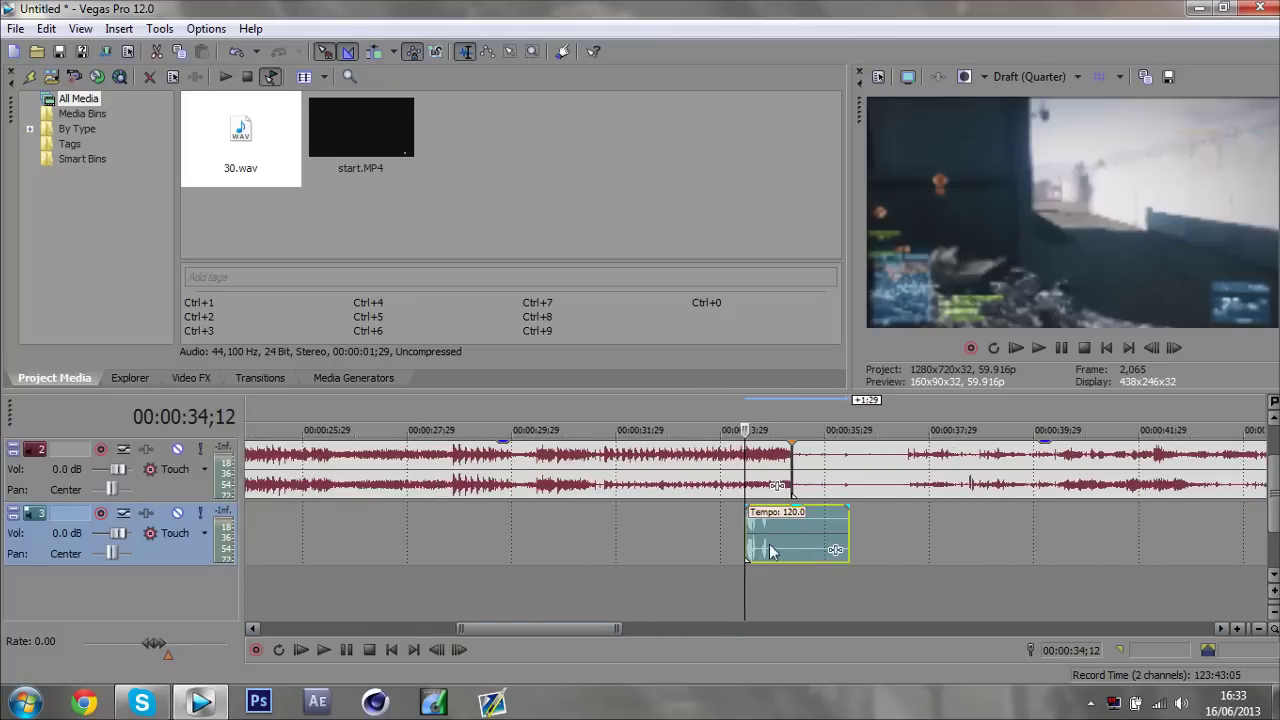
left_click_drag(536, 628, 550, 632)
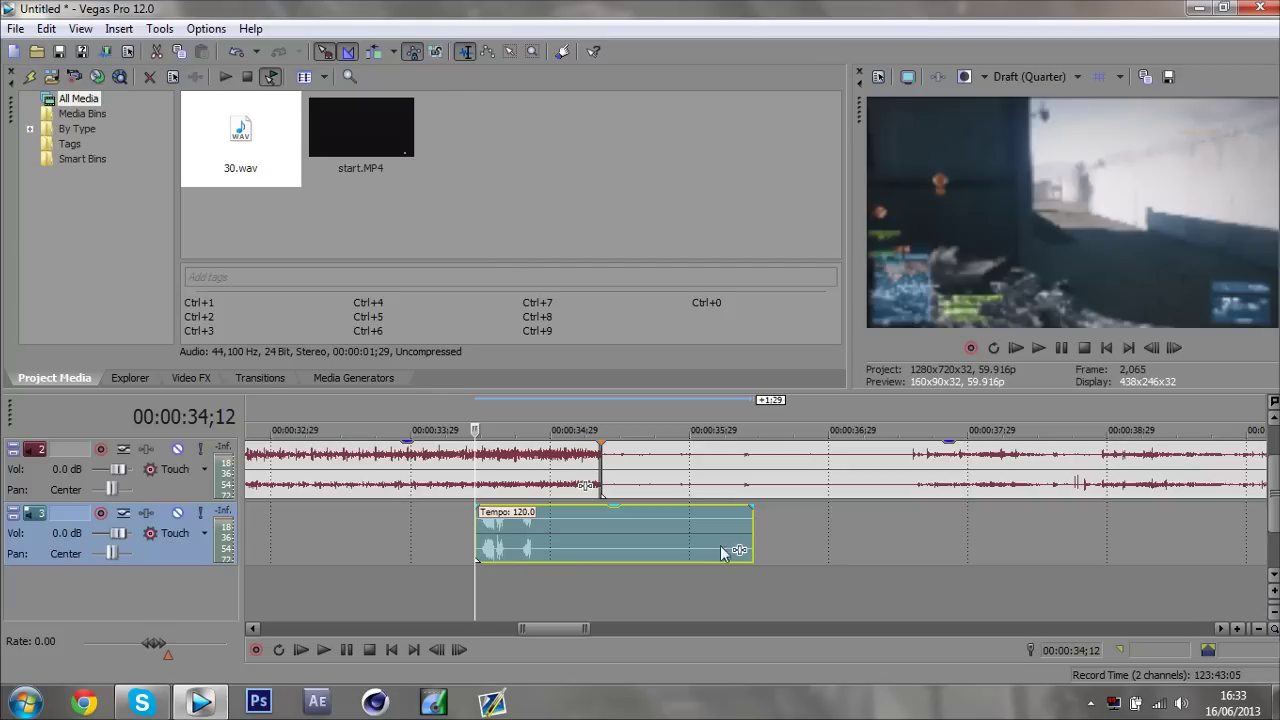
left_click_drag(751, 532, 537, 532)
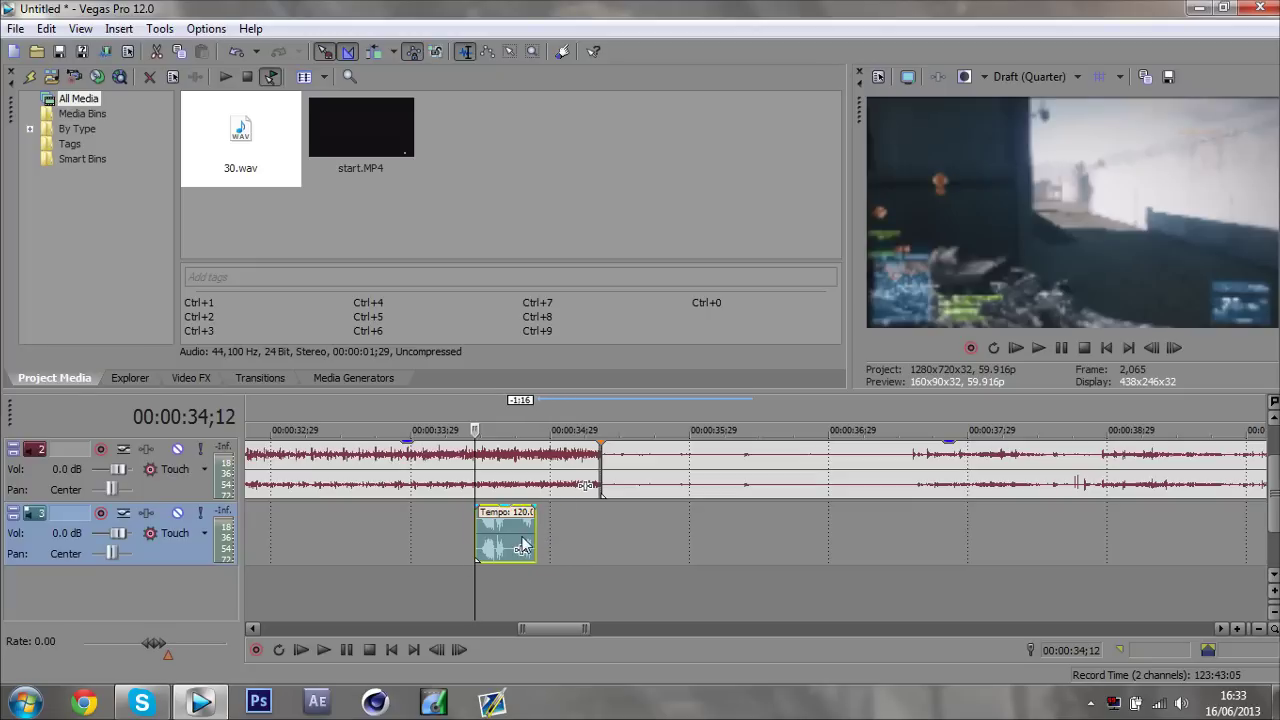
left_click_drag(522, 545, 600, 548)
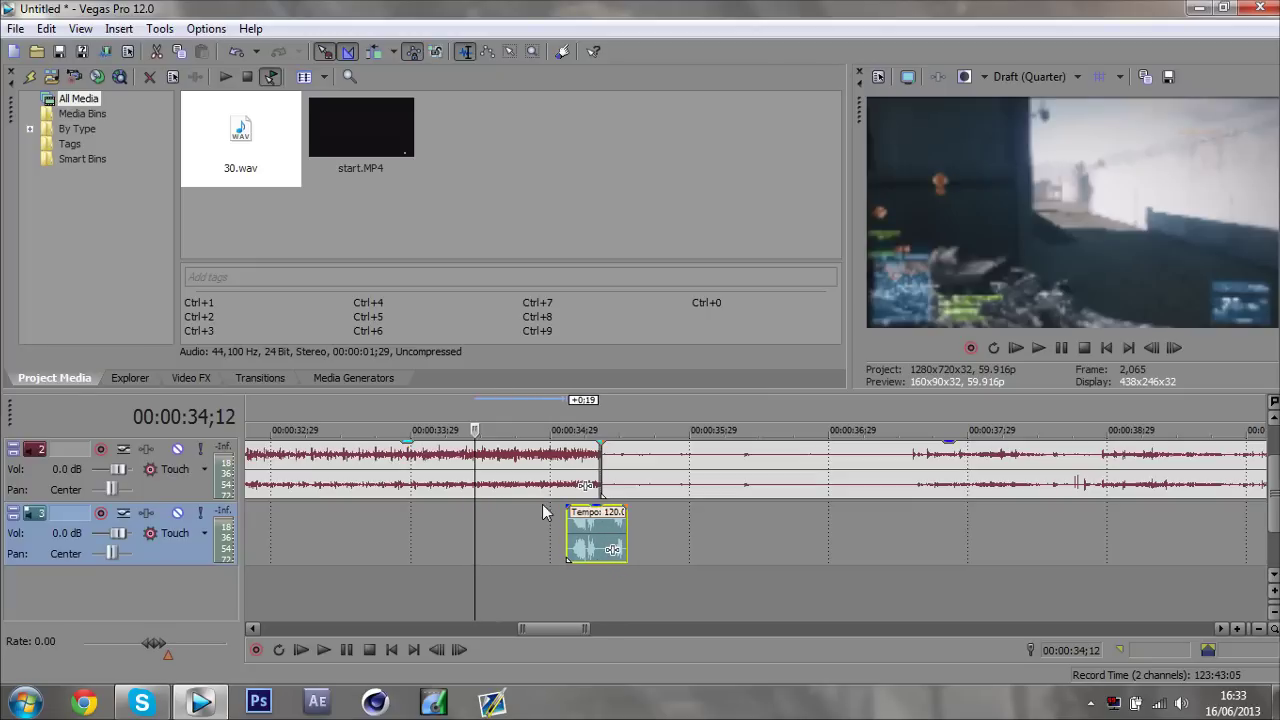
scroll(1273, 500, "up", 1)
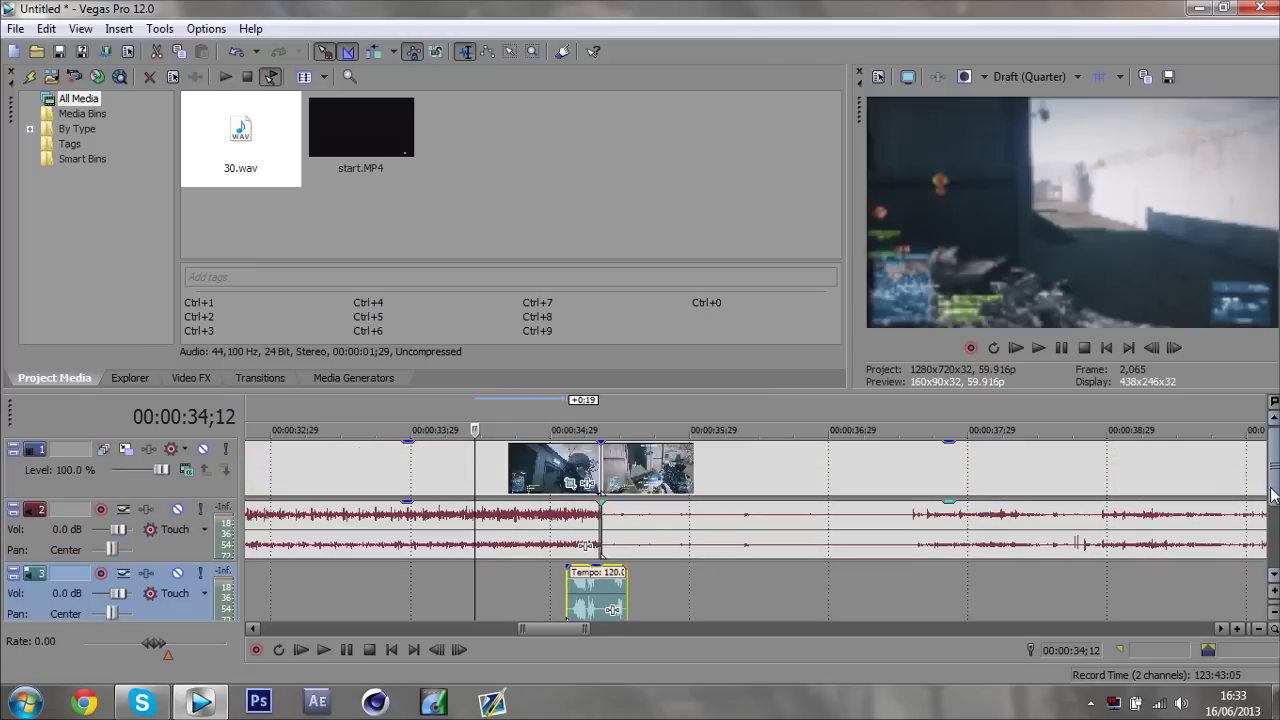
Drag the Portals transition's Mondrian preset onto the cut on track 1
left_click(253, 386)
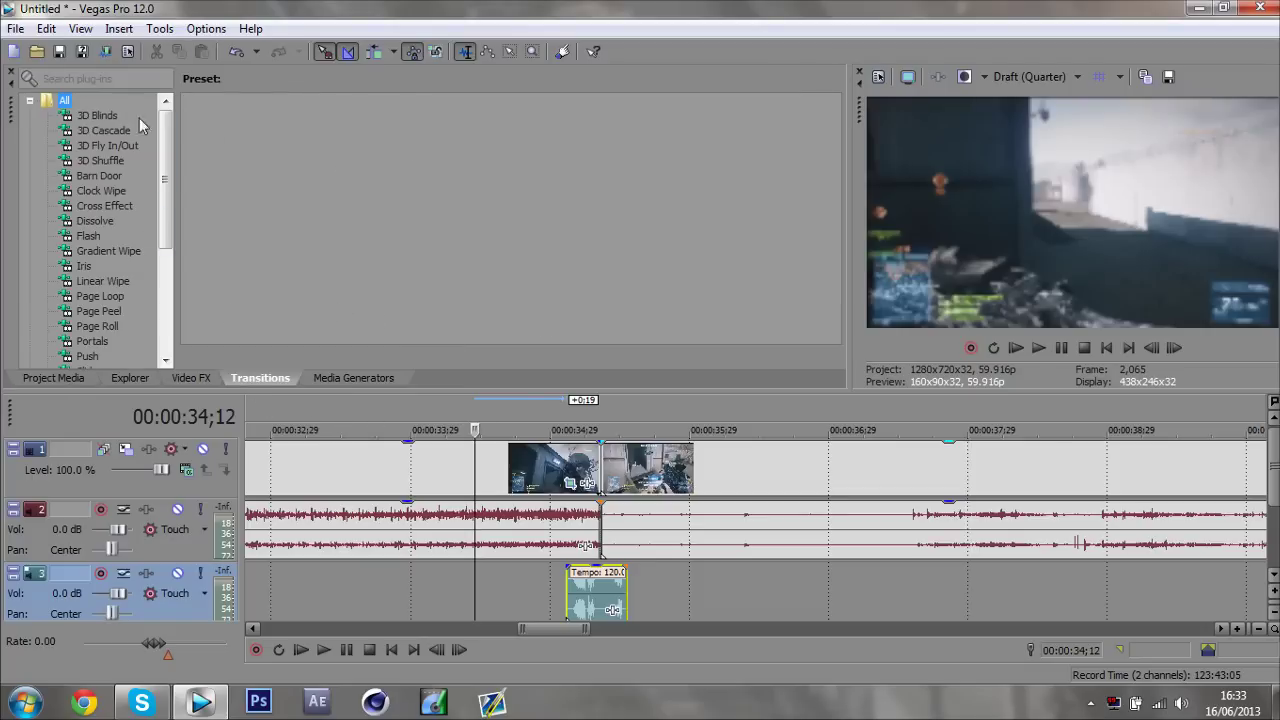
scroll(140, 210, "down", 3)
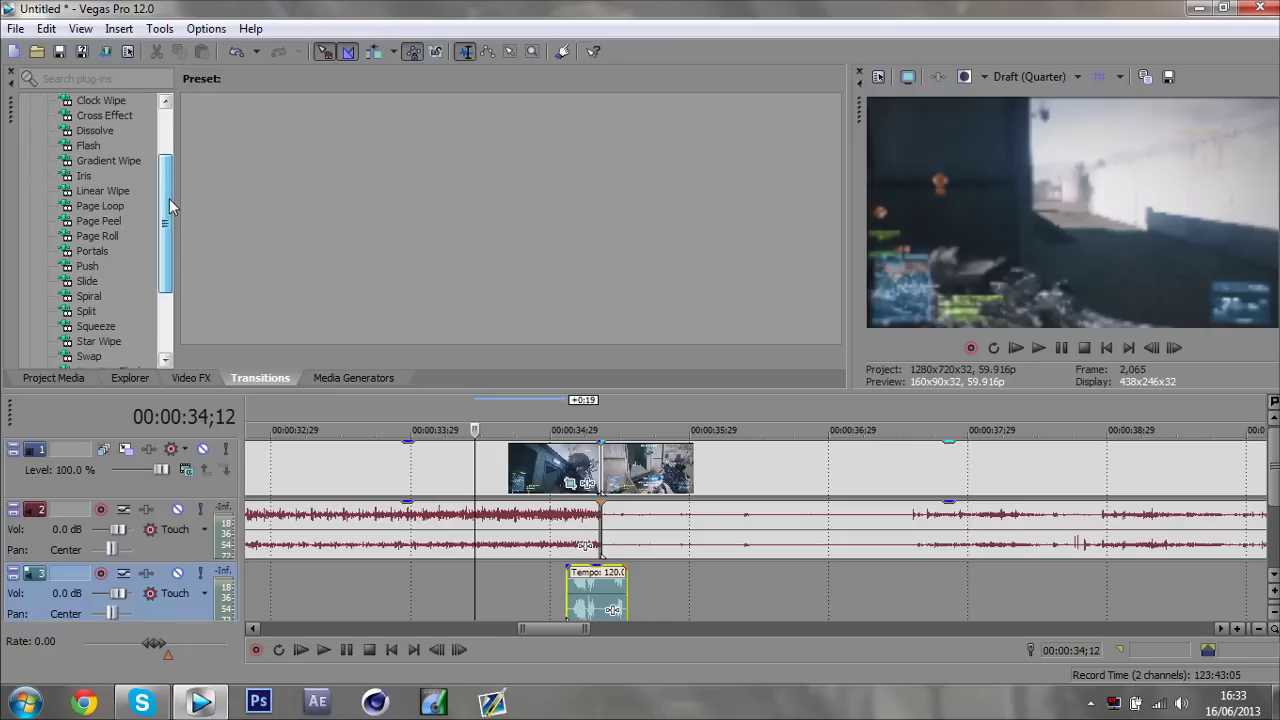
left_click(92, 253)
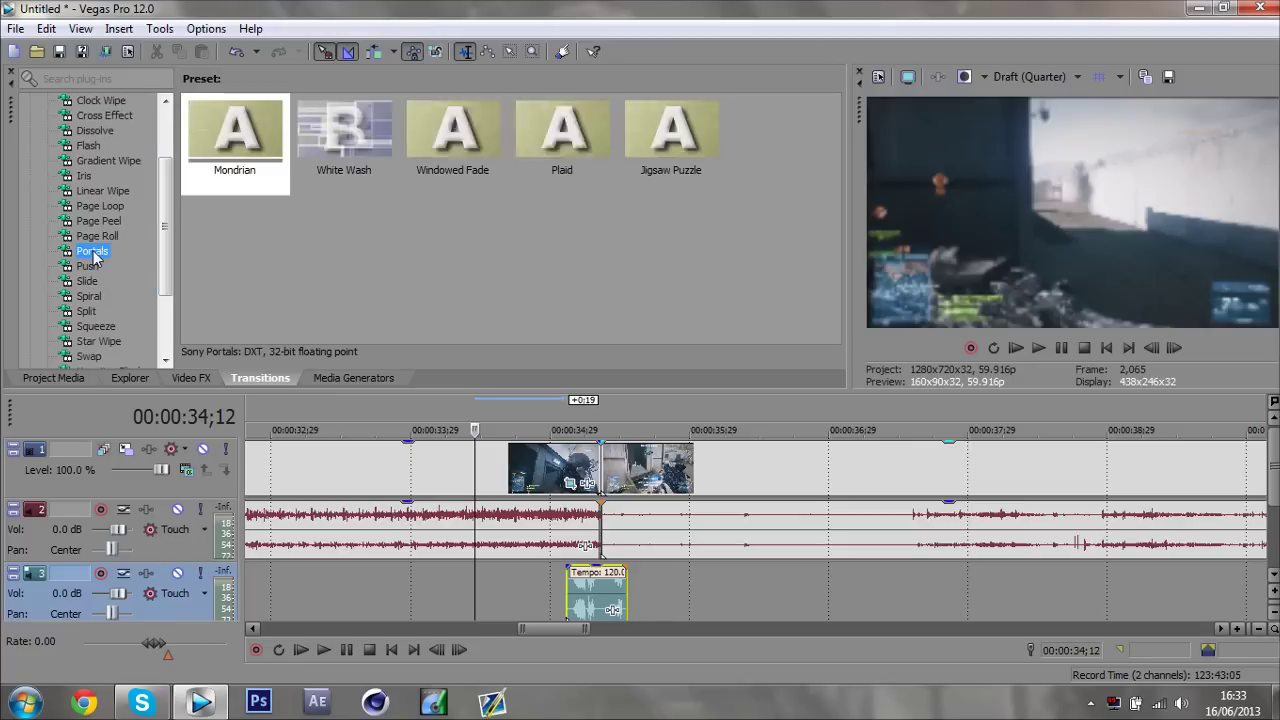
left_click_drag(228, 140, 604, 467)
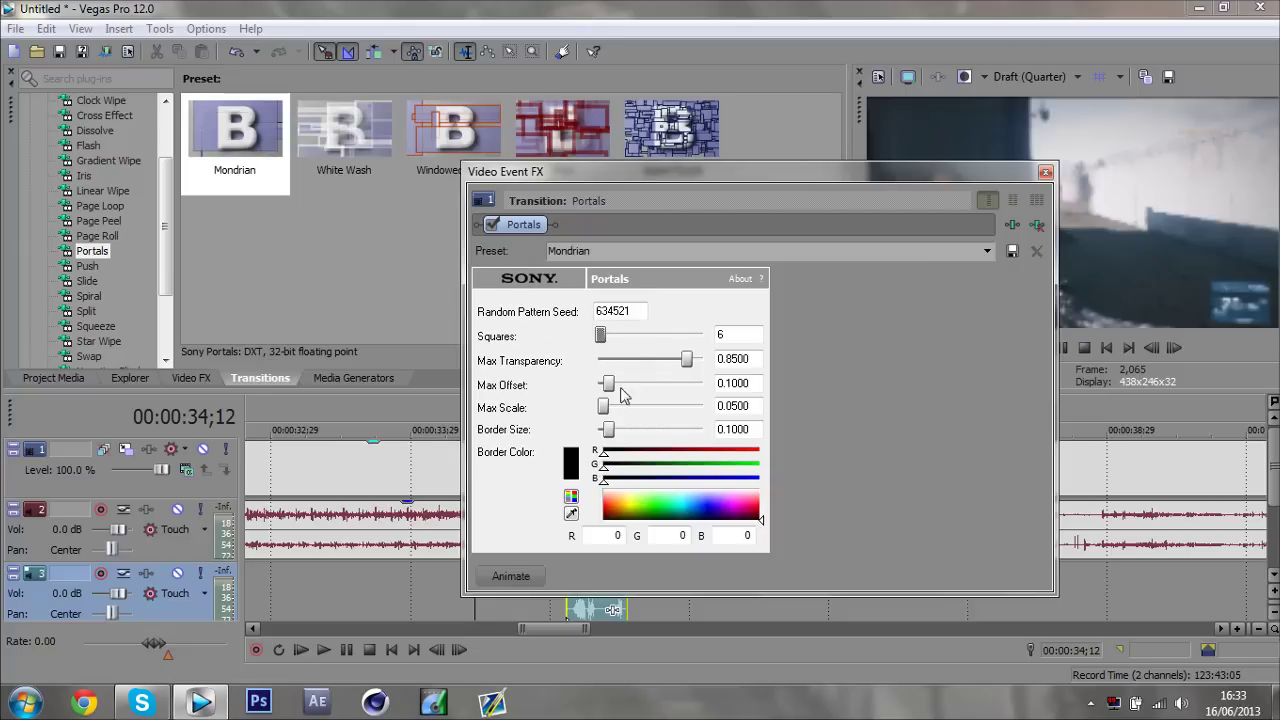
Set the Portals Border Size to 0.0000 and Squares to 46, then close the settings
left_click_drag(609, 431, 590, 436)
left_click_drag(603, 345, 620, 346)
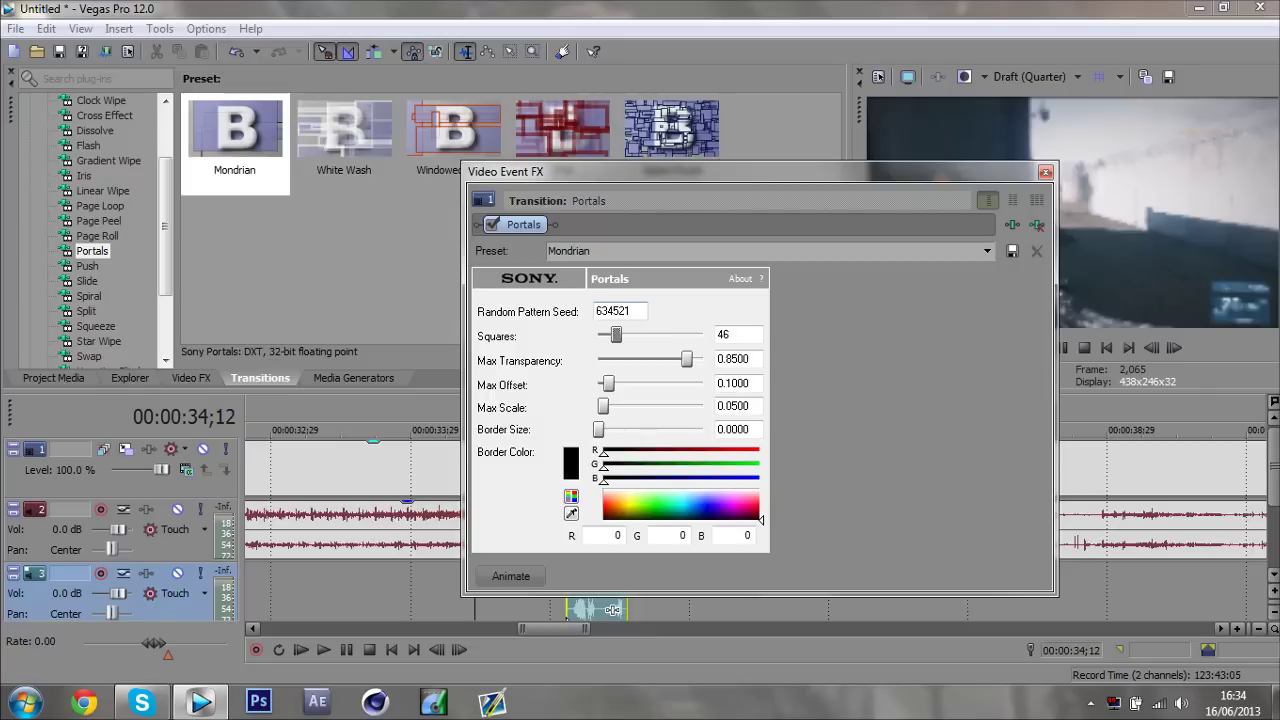
left_click(1045, 175)
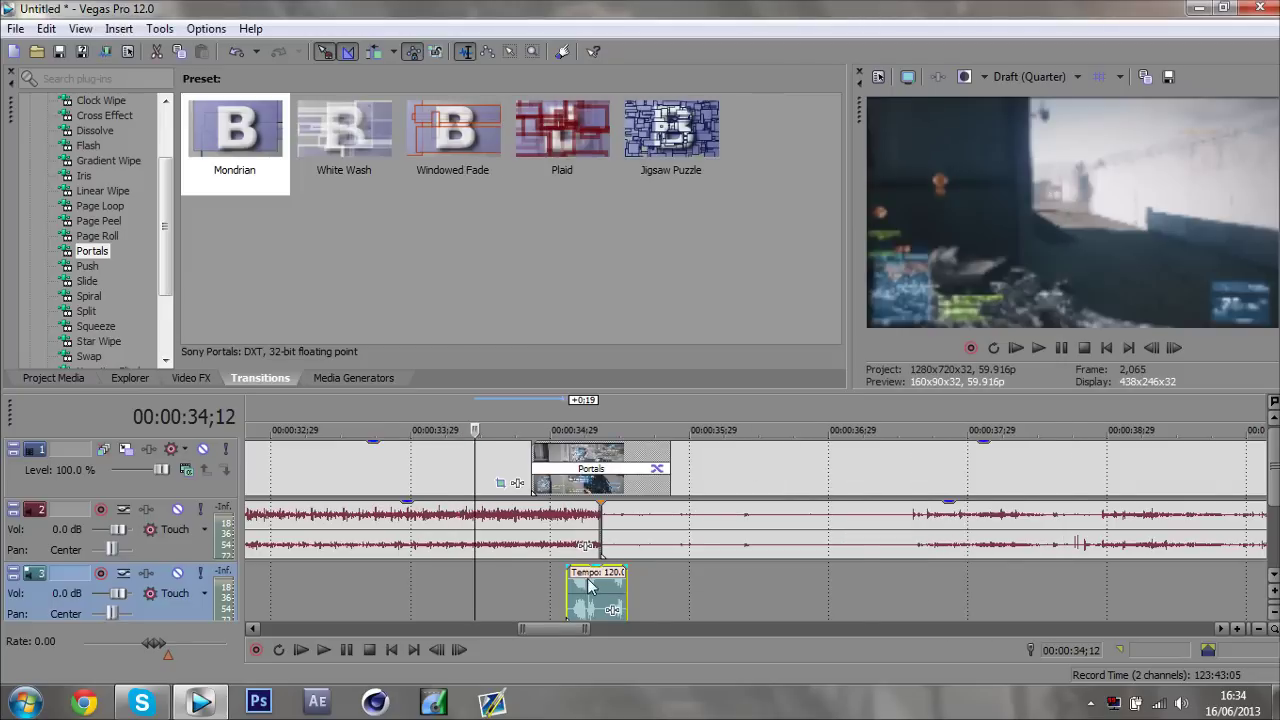
Trim the glitch sound's end slightly and pull both Portals transition edges inward to about 0:11
scroll(590, 587, "up", 2)
left_click_drag(528, 626, 567, 598)
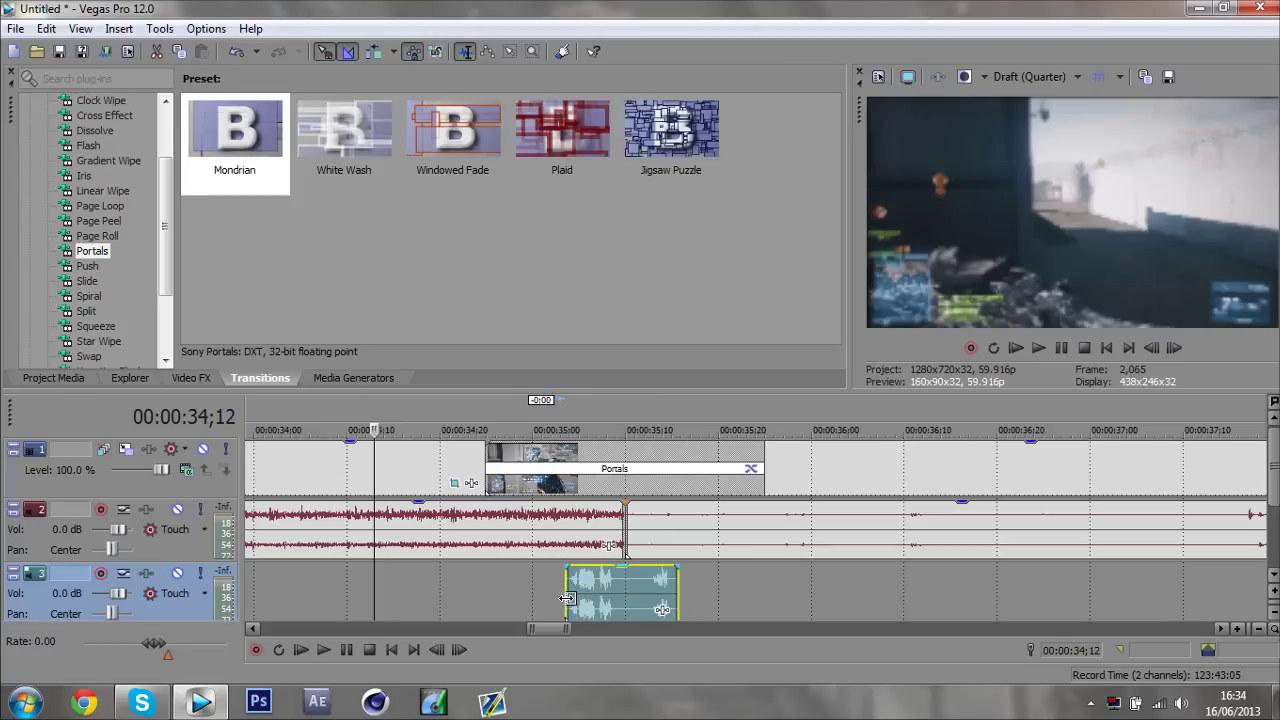
left_click_drag(678, 598, 669, 590)
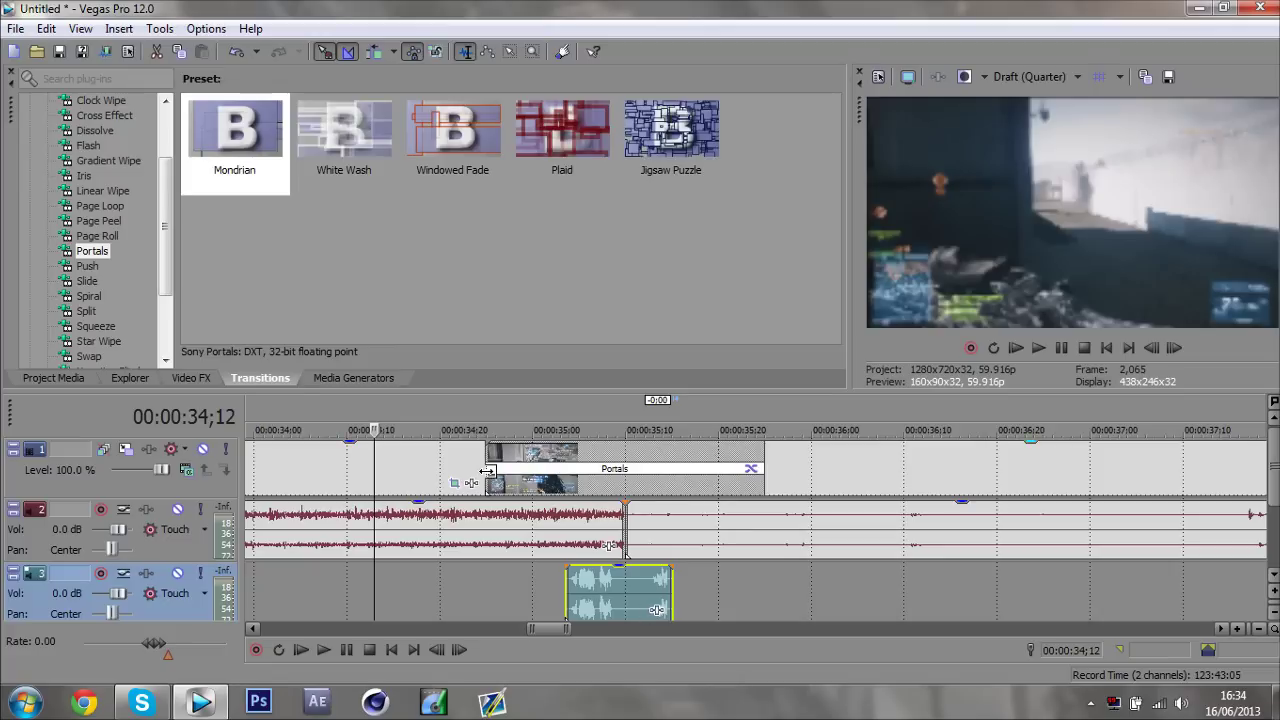
left_click_drag(488, 472, 566, 482)
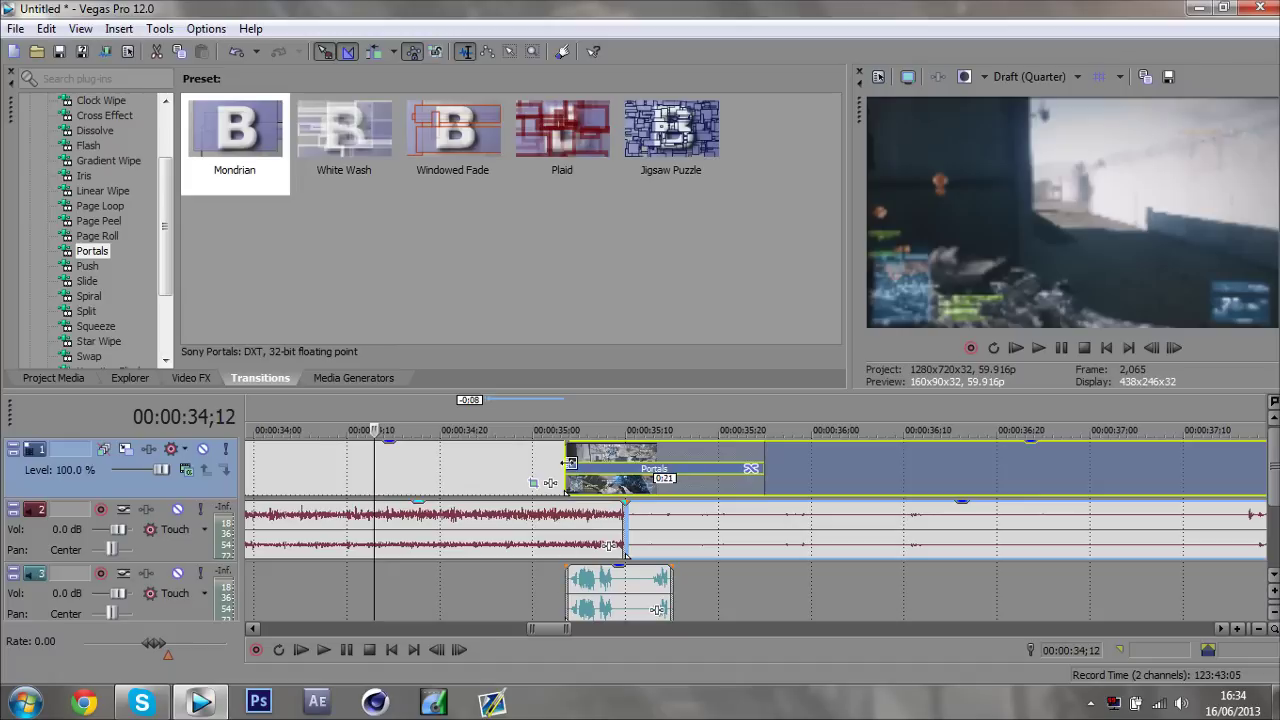
left_click_drag(762, 468, 671, 468)
Play back from just before the cut to check the transition and glitch sound
left_click(476, 453)
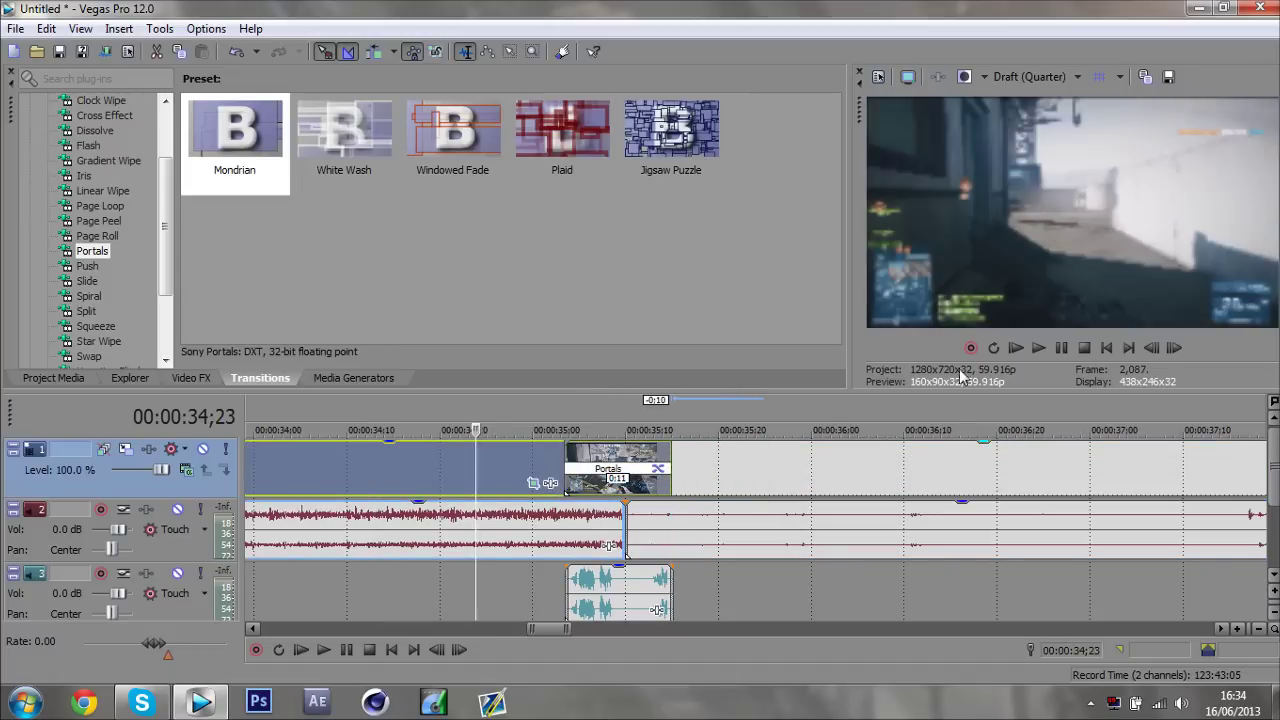
left_click(1049, 348)
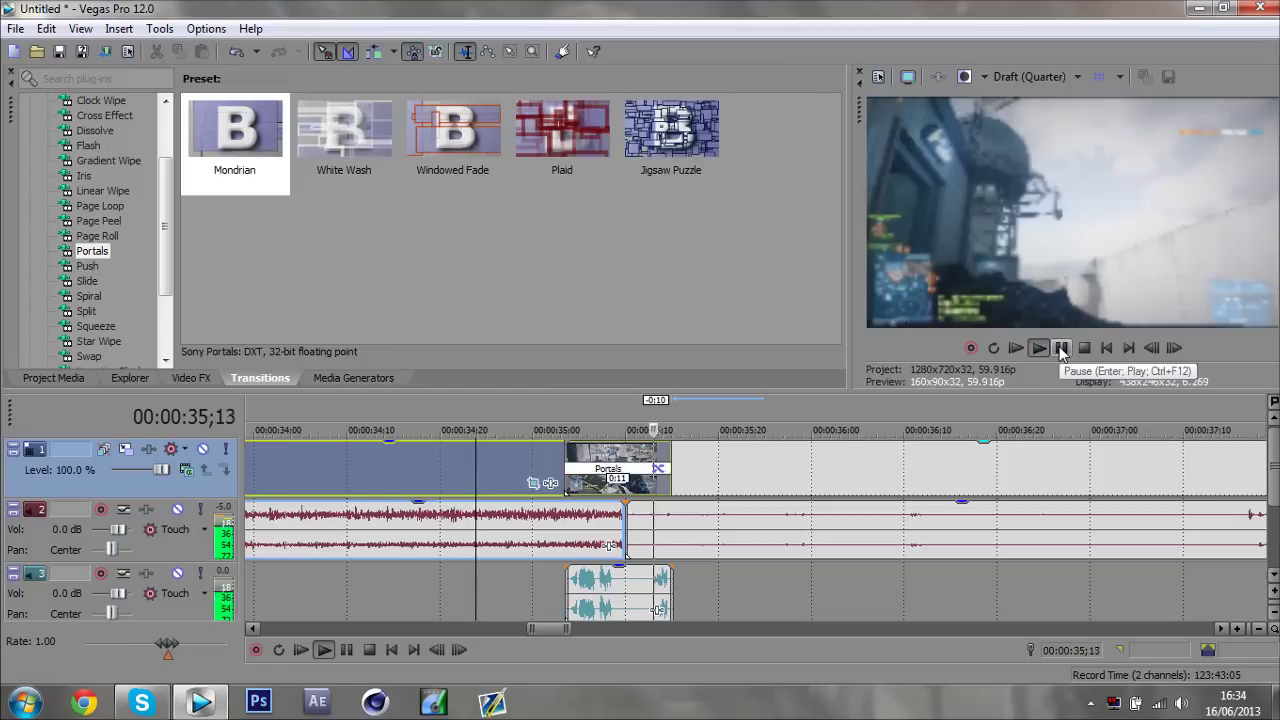
left_click(1061, 348)
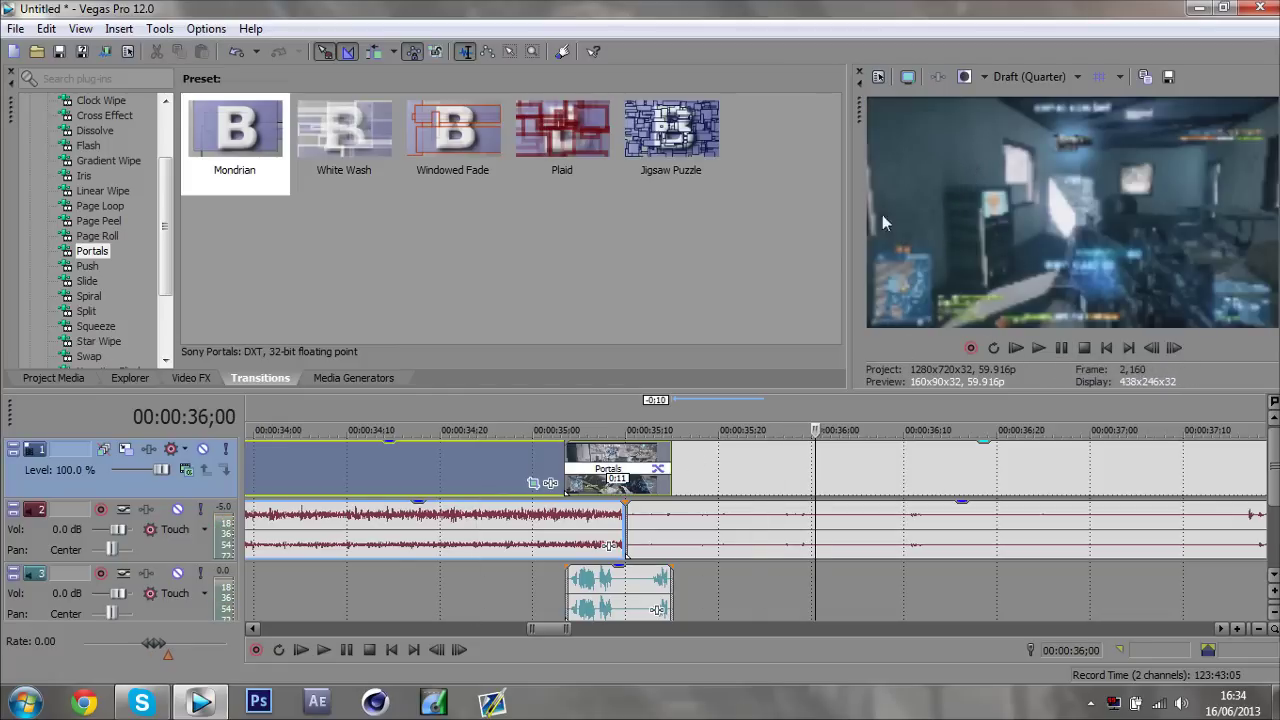
Zoom the timeline fully out to view the whole edit, about 0:59 long
scroll(566, 510, "down", 4)
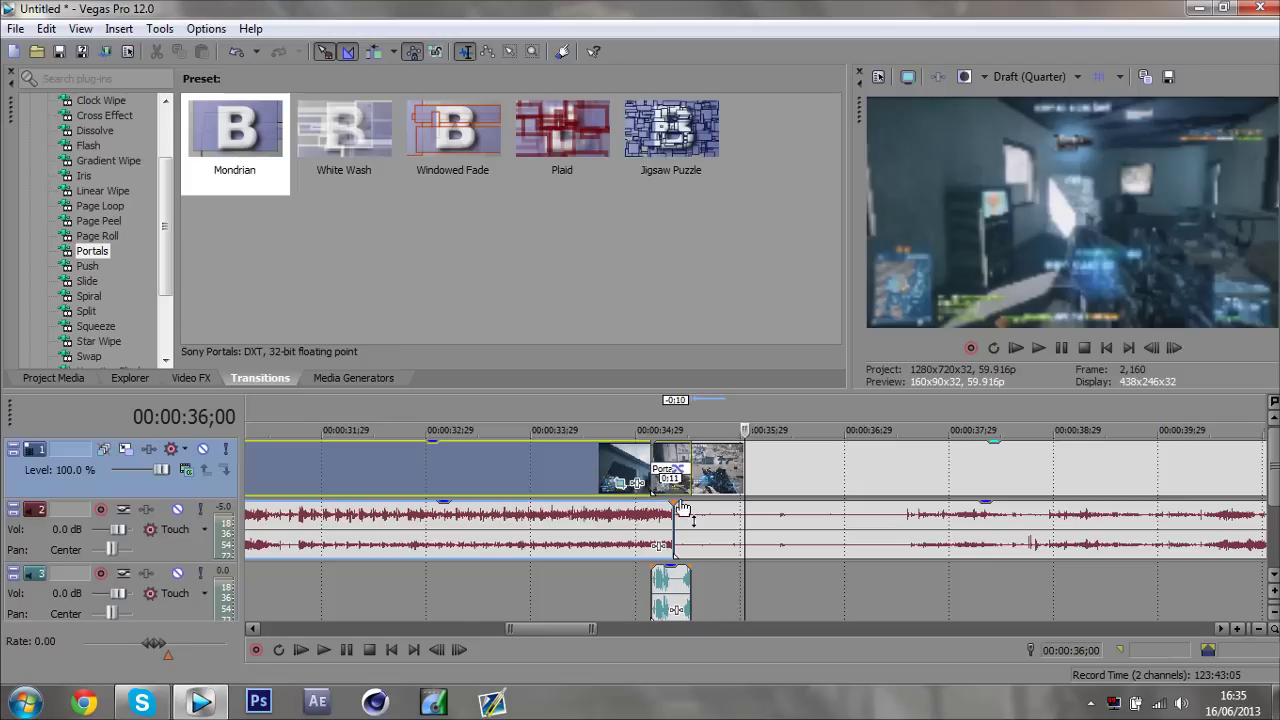
scroll(680, 500, "down", 3)
scroll(690, 520, "down", 5)
scroll(690, 518, "down", 1)
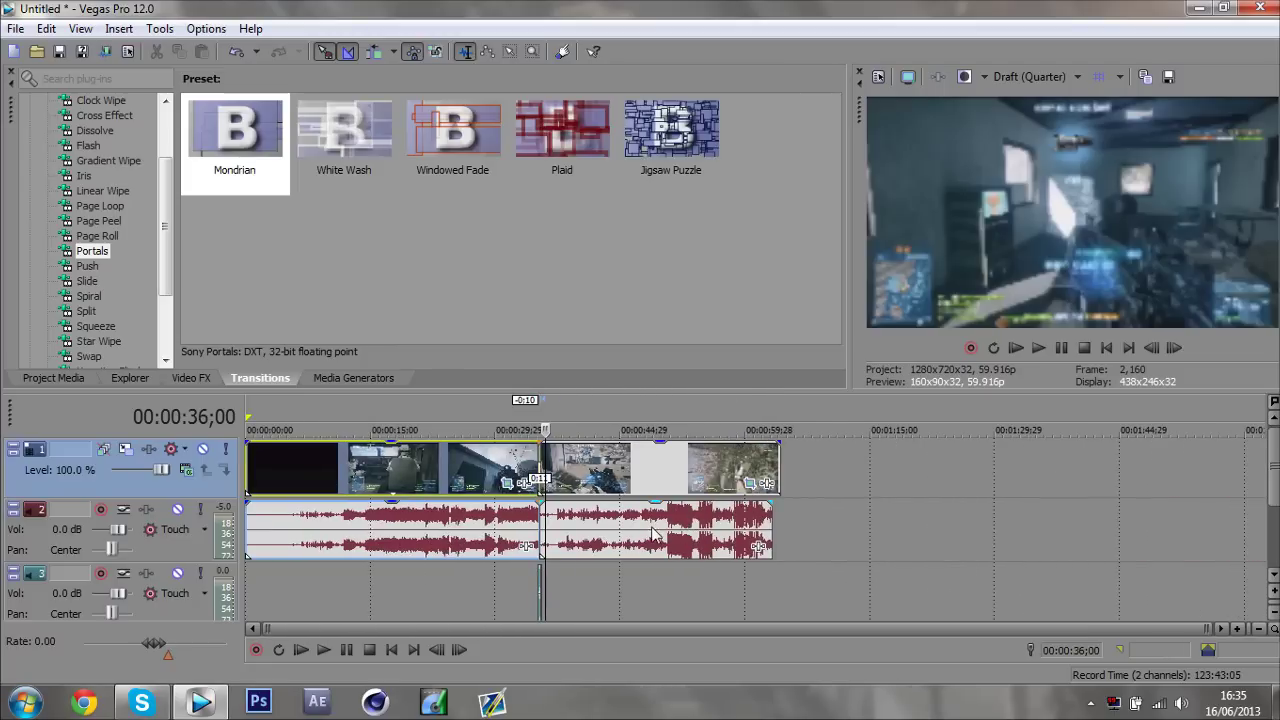